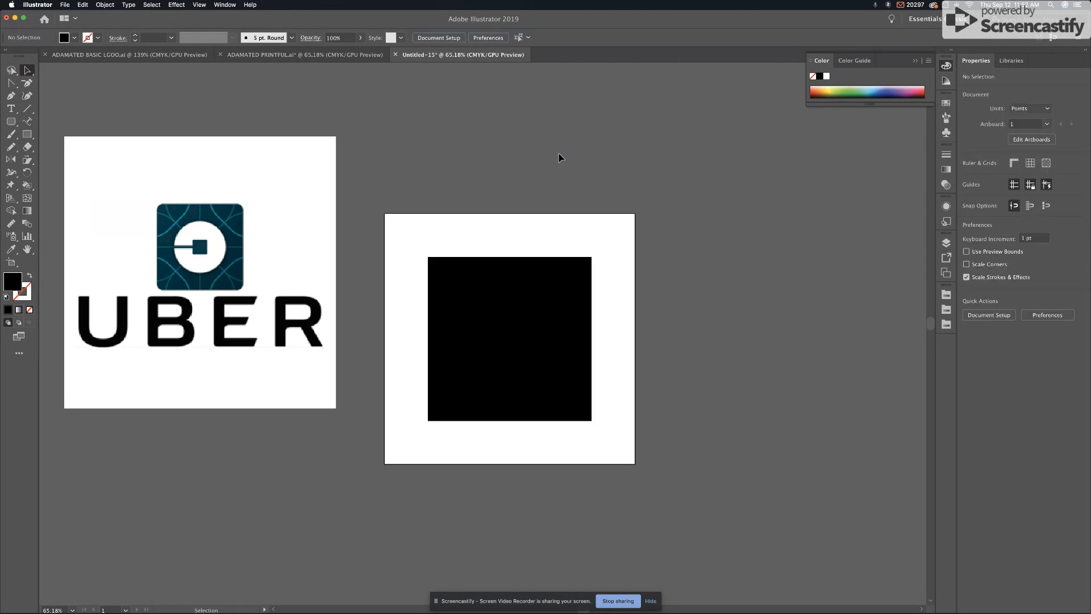
Draw a circle about 236 pt in diameter over the artboard's upper edge and fill it white.
left_click_drag(27, 134, 60, 146)
left_click_drag(466, 132, 565, 230)
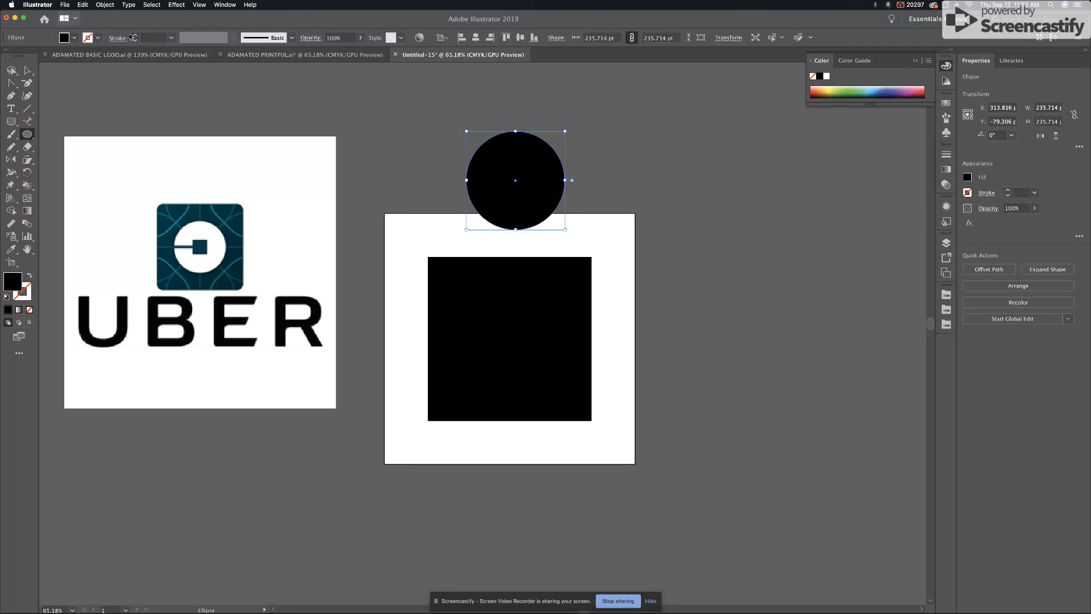
left_click(74, 38)
left_click(22, 58)
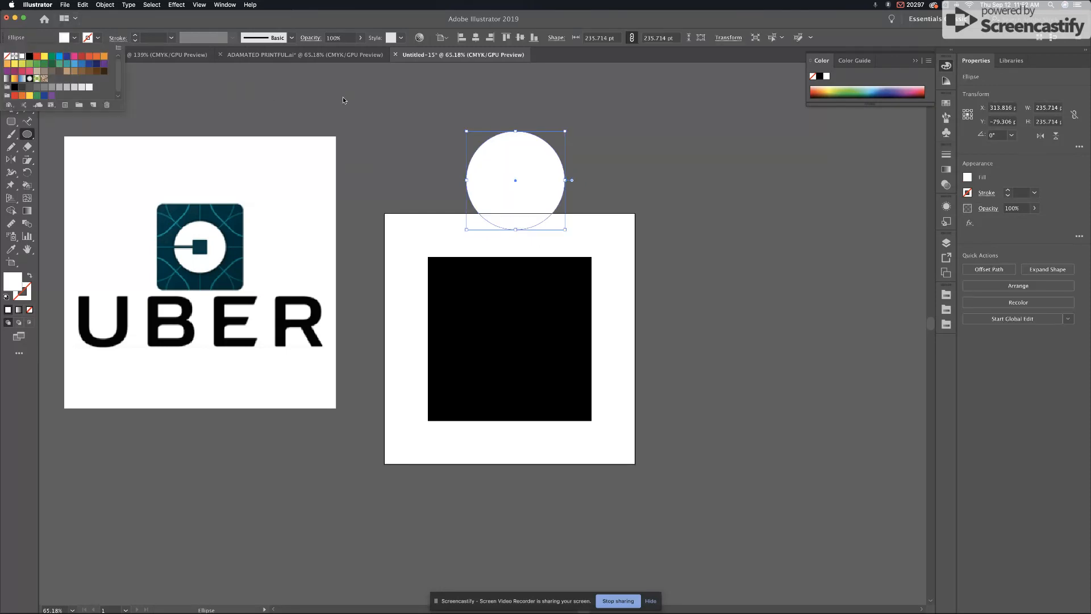
Centre the white circle horizontally and vertically on the artboard, over the large black square.
left_click(477, 38)
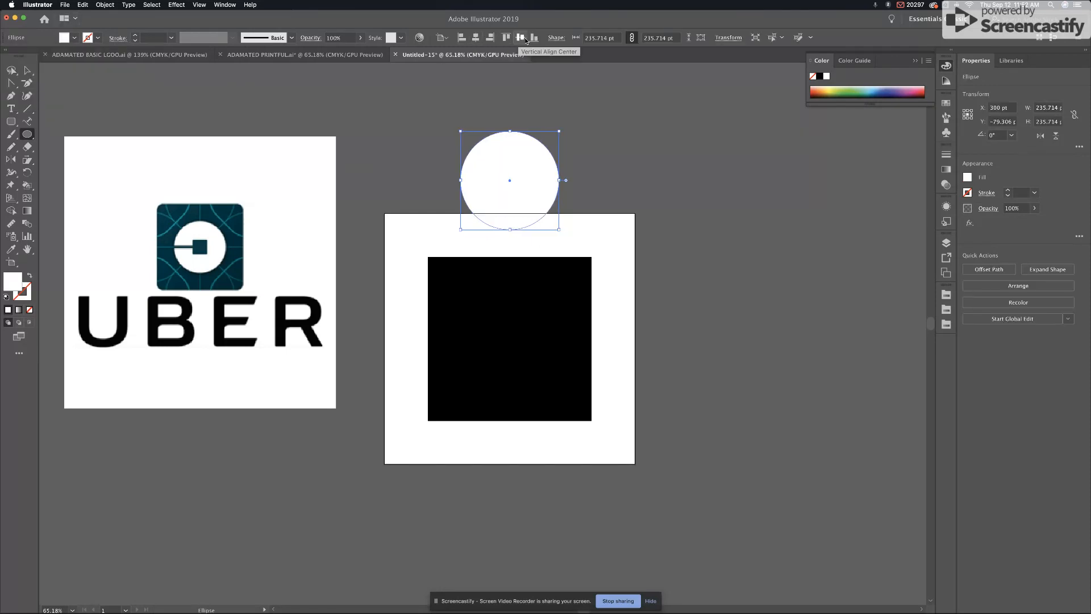
left_click(519, 38)
left_click(519, 117)
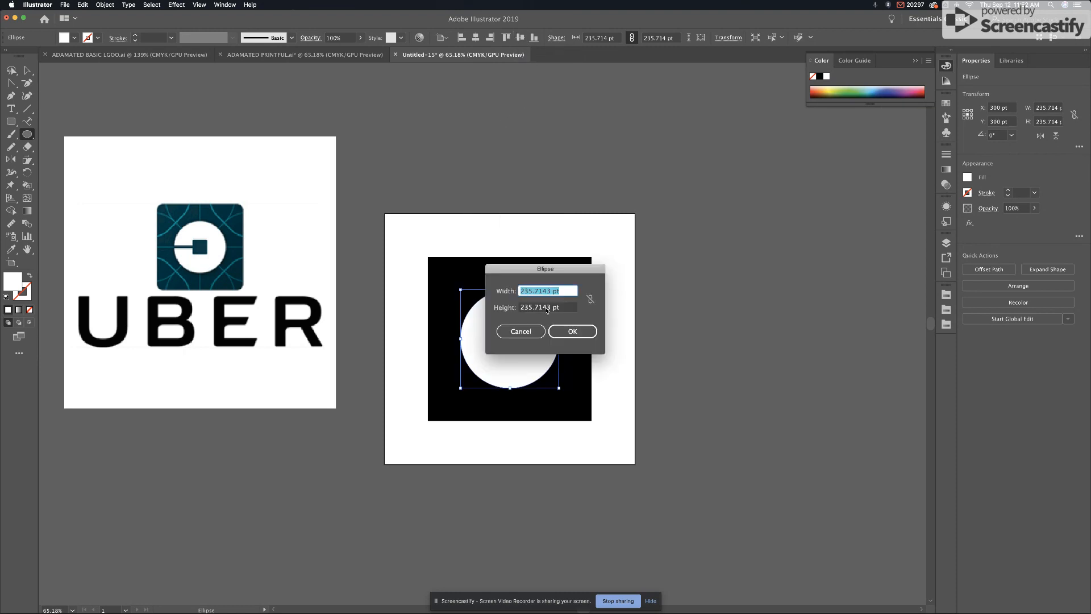
left_click(517, 331)
left_click(28, 70)
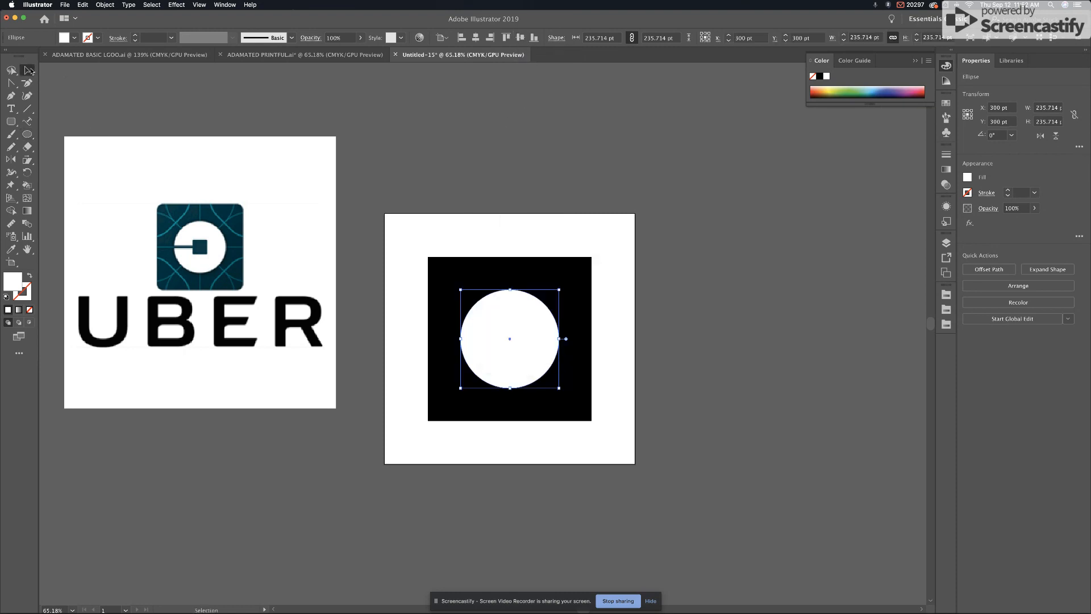
left_click(439, 160)
left_click(506, 282)
left_click(431, 175)
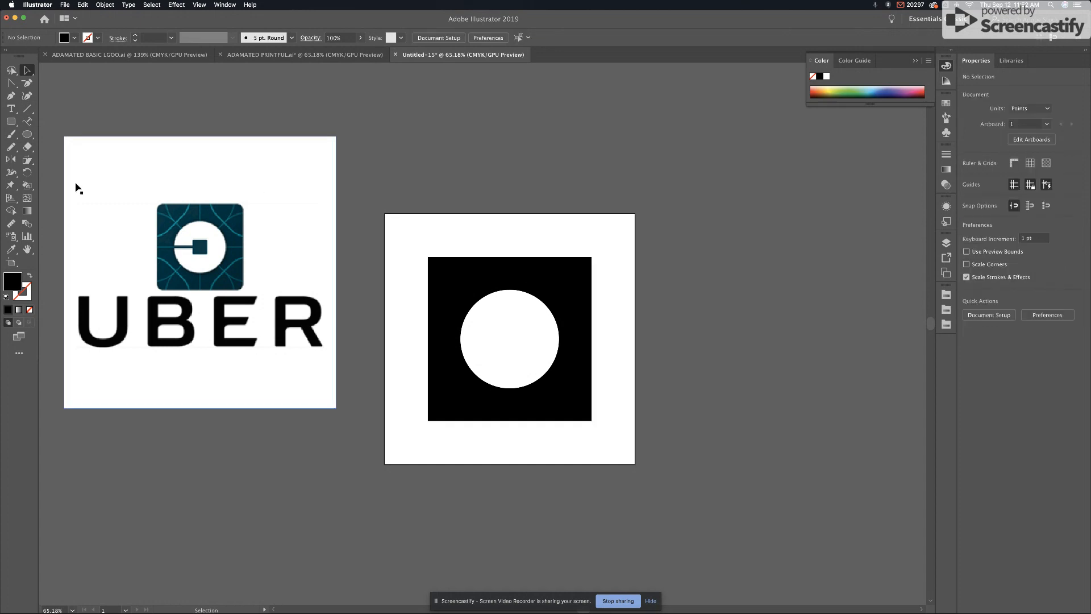
Draw a small black square about 34 pt wide and centre it on the artboard inside the white circle.
left_click_drag(33, 133, 68, 134)
mouse_move(458, 123)
left_mouse_down()
mouse_move(485, 133)
mouse_move(474, 130)
left_mouse_up()
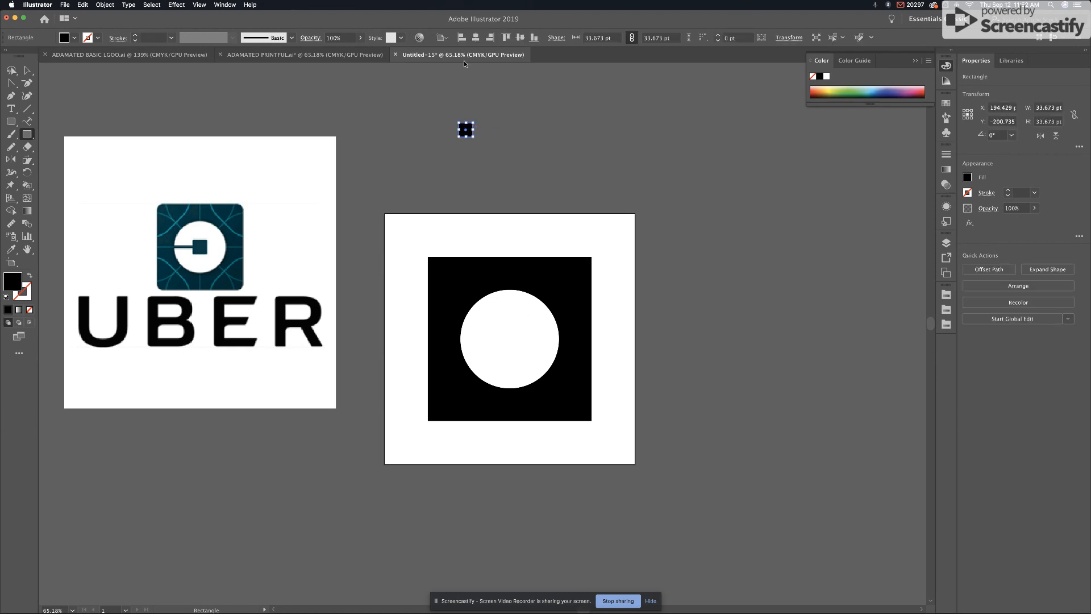
left_click(476, 37)
left_click(520, 38)
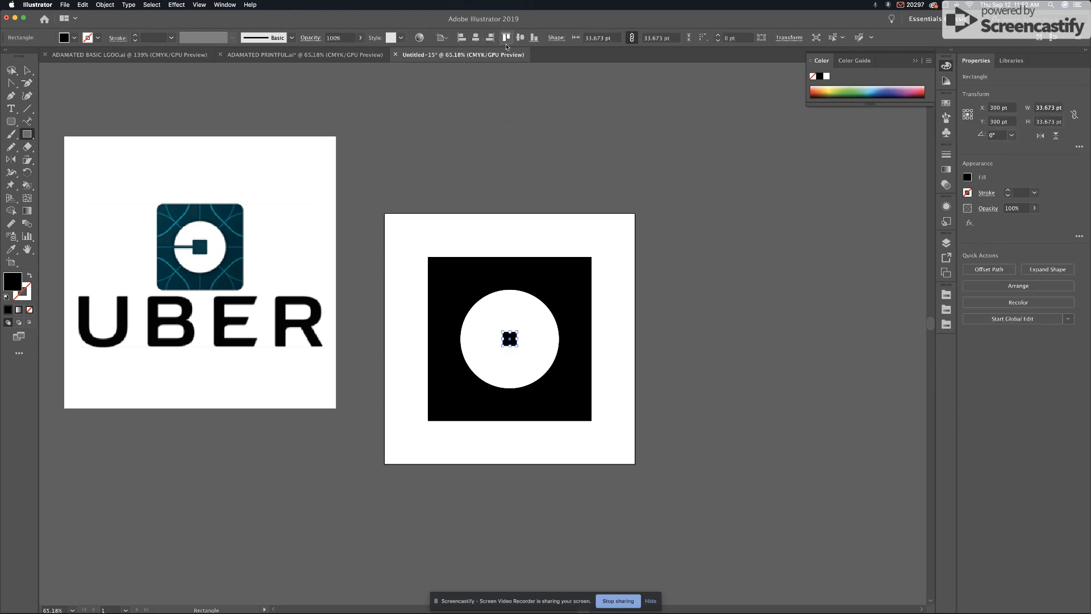
Enlarge the small black square to about 60 pt and align the centres of all three shapes in both directions.
left_click_drag(518, 348, 528, 357)
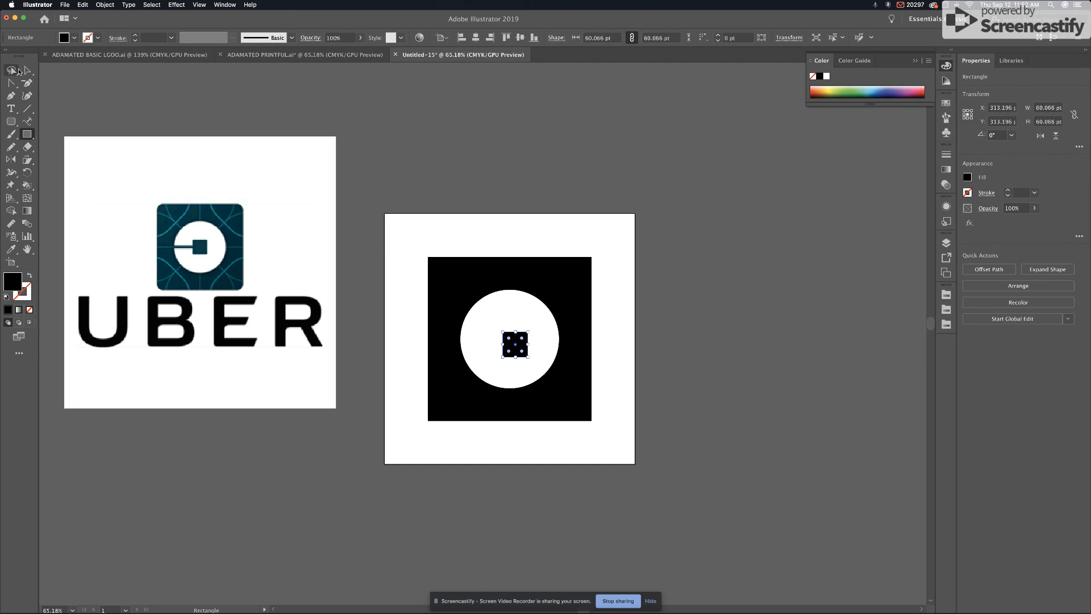
left_click(27, 71)
left_click_drag(389, 190, 593, 341)
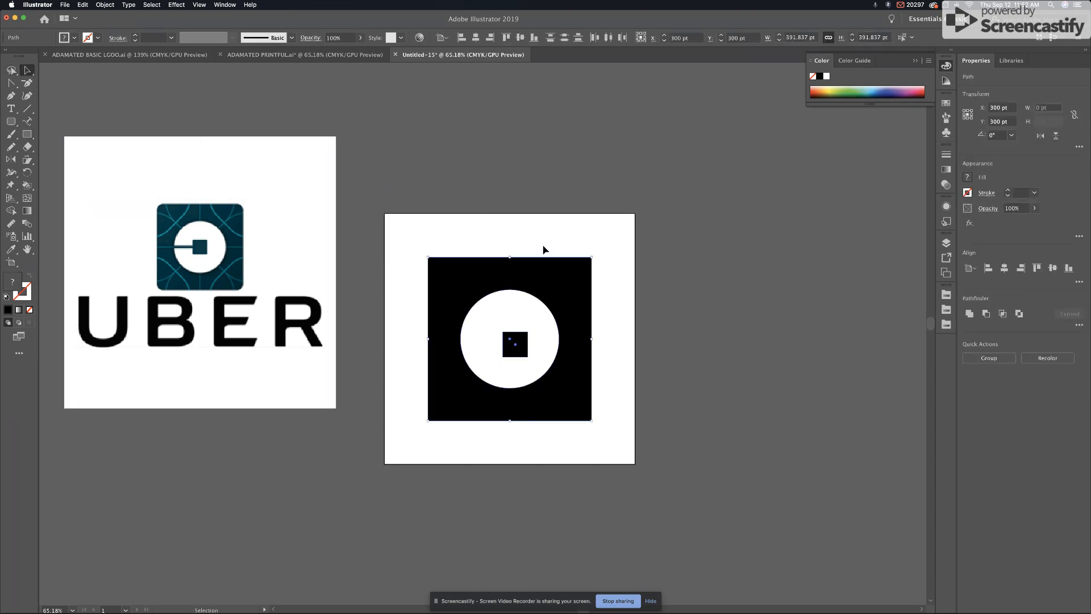
left_click(476, 38)
left_click(518, 38)
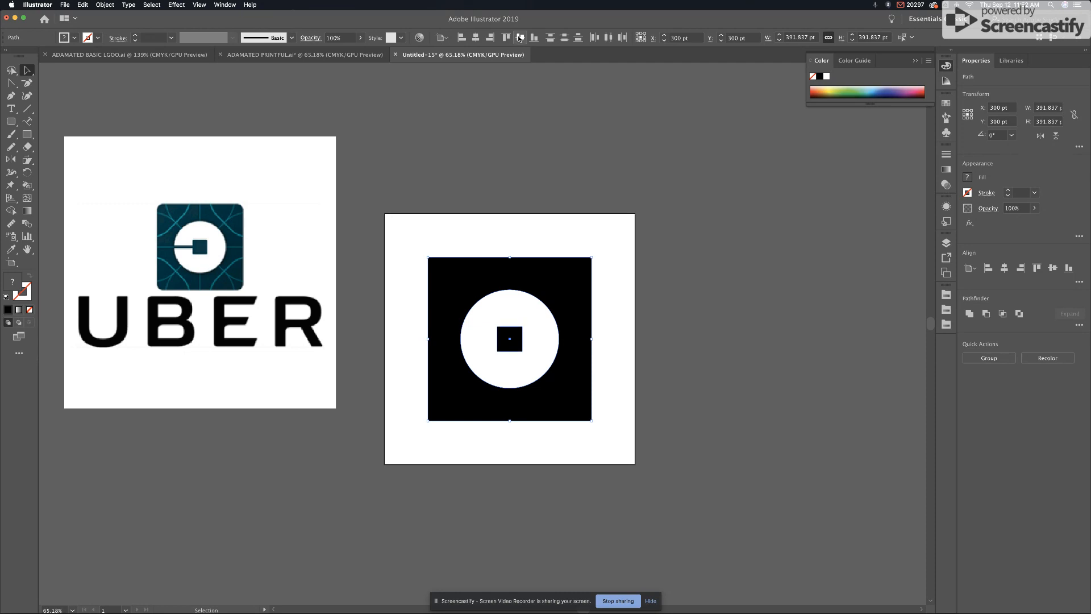
left_click(587, 167)
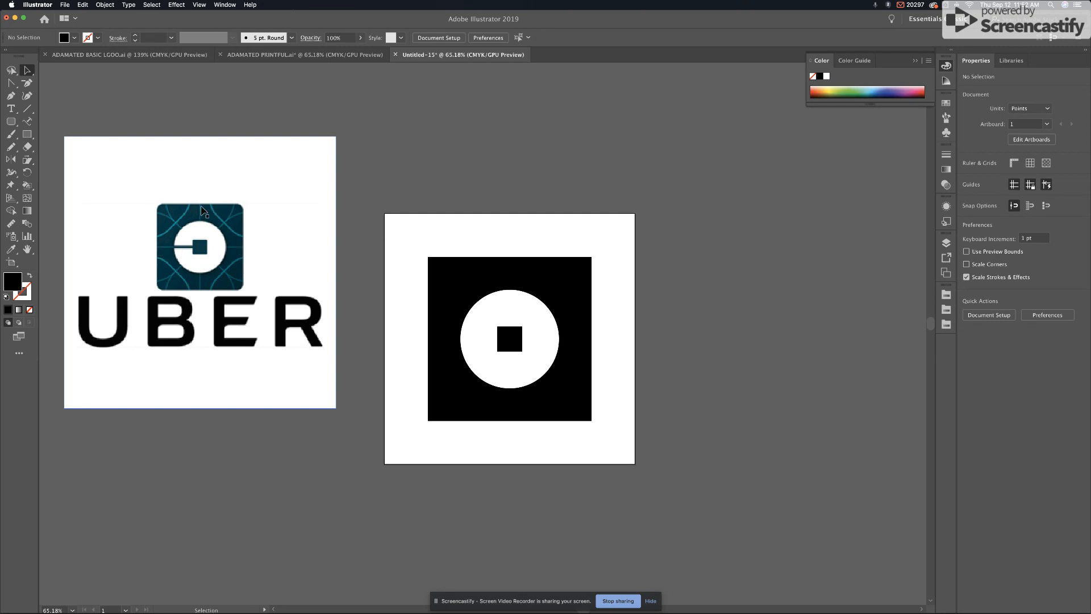
Select the large black square and show the rulers, keeping Points as their unit.
left_click(461, 291)
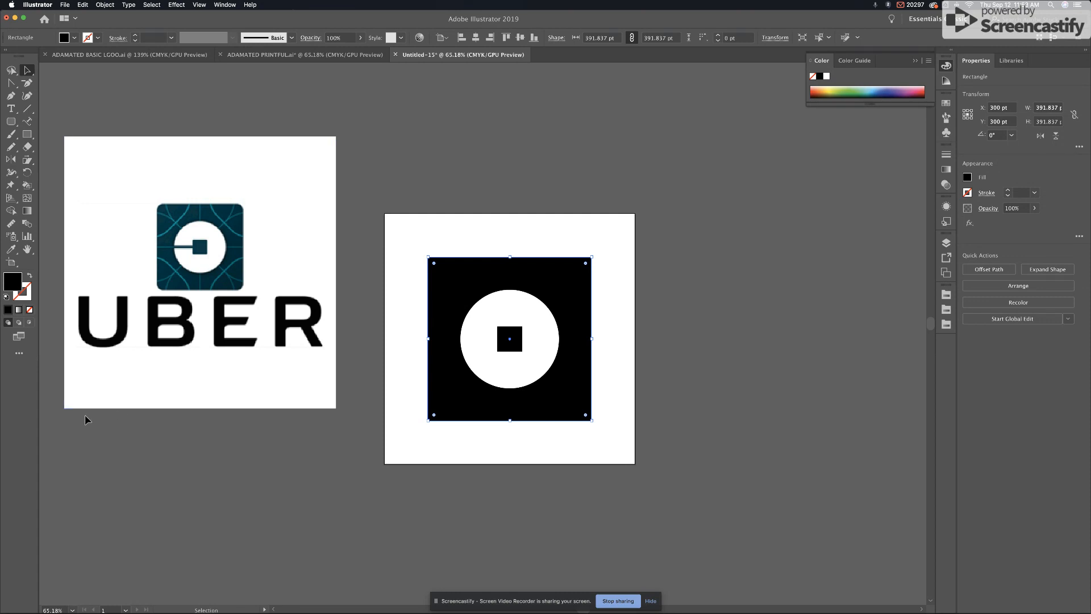
key("a")
key("super+r")
key("v")
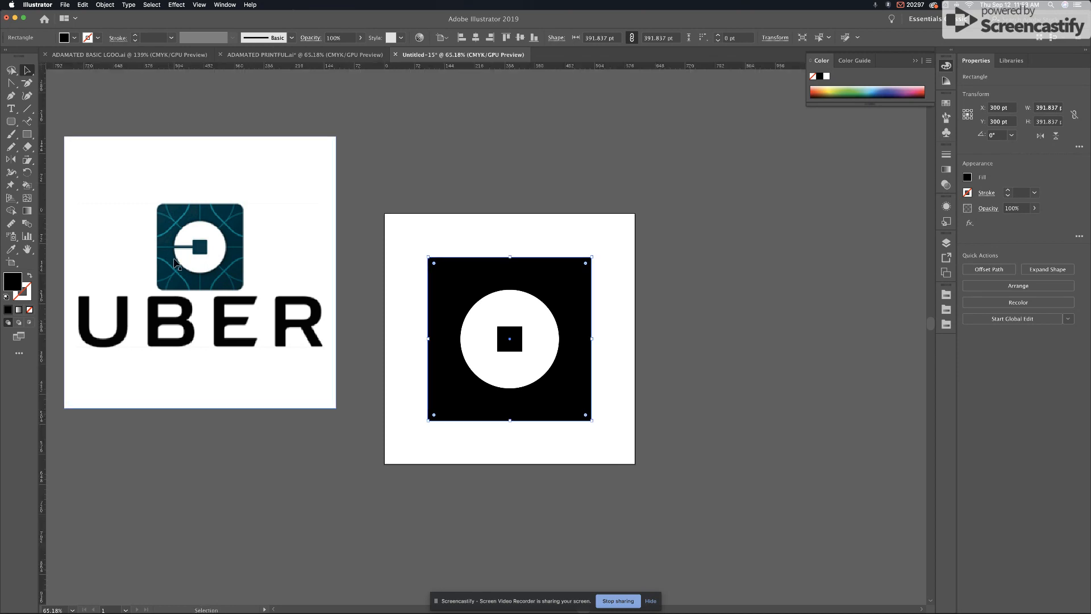
right_click(365, 68)
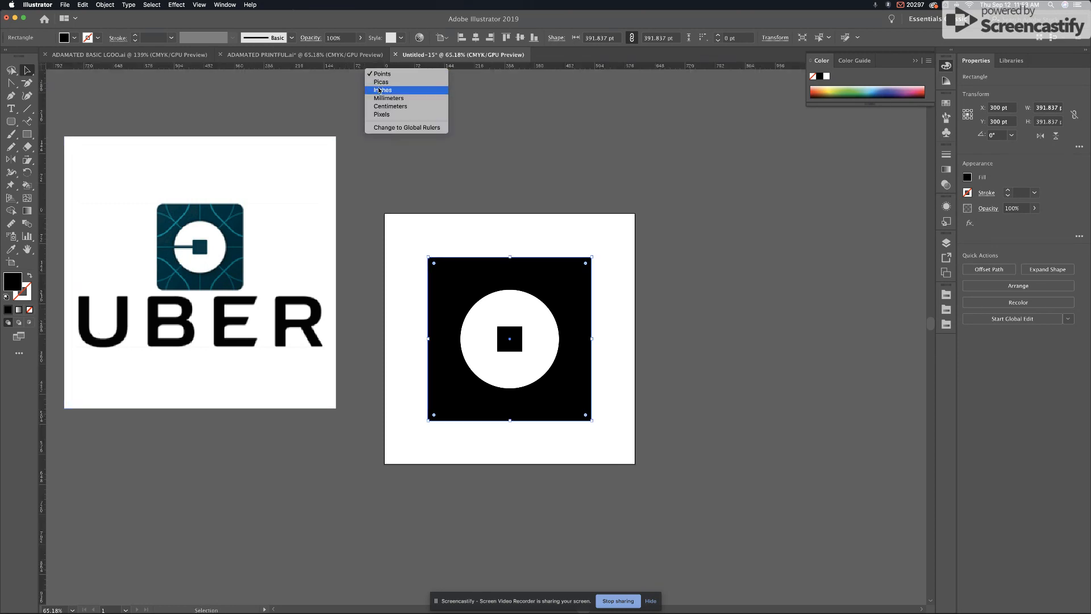
left_click(383, 74)
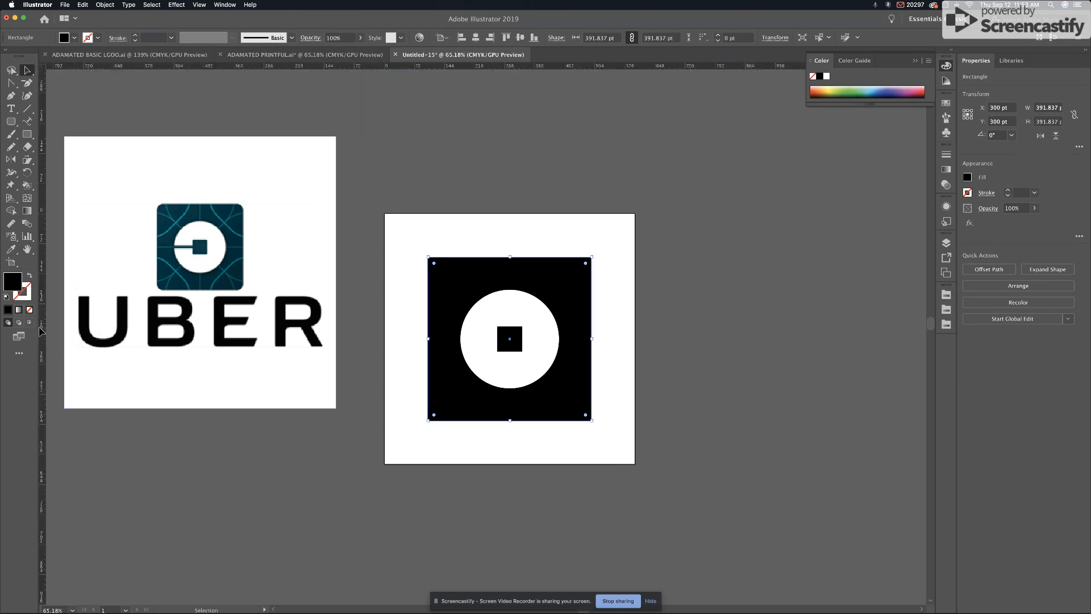
Place a vertical and a horizontal guide through the centre of the large black square.
left_click_drag(41, 331, 509, 308)
left_click_drag(543, 68, 567, 339)
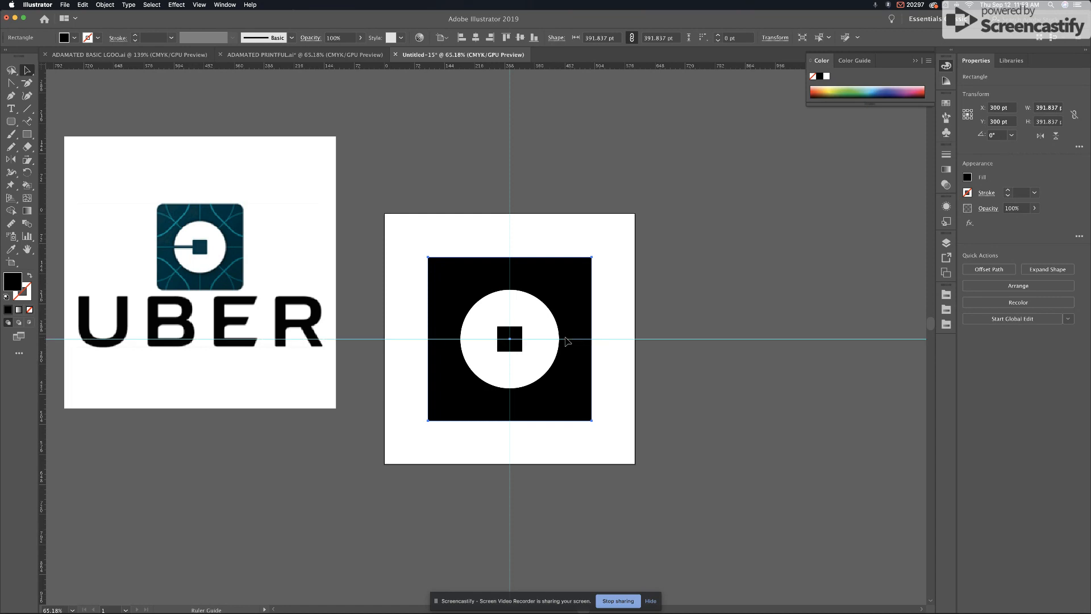
left_click(697, 420)
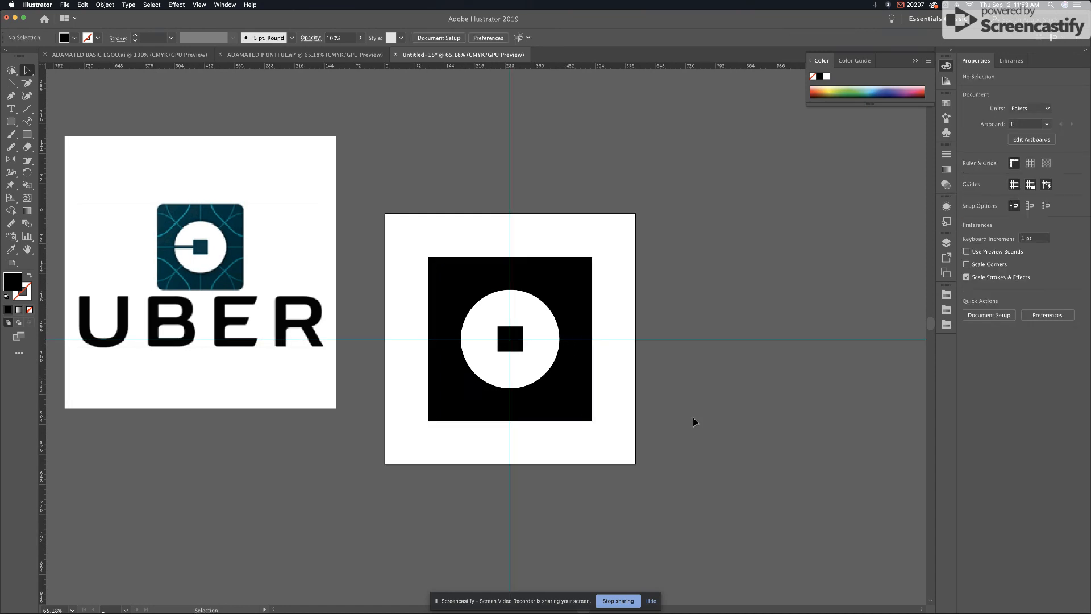
Draw a horizontal line along the guide across the large square's full width and give it a white stroke.
left_click(26, 110)
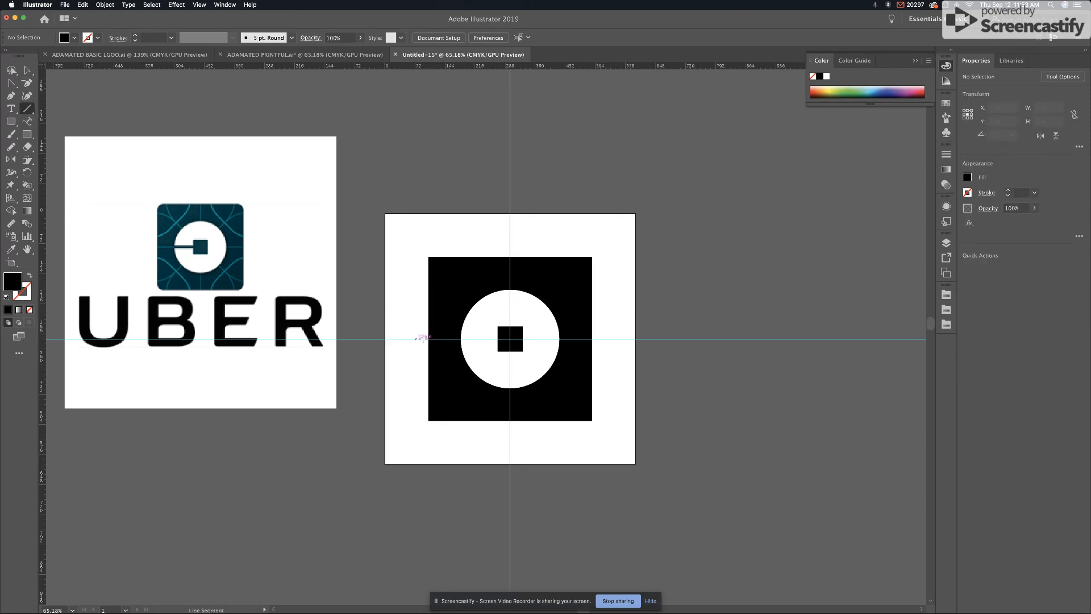
left_click_drag(428, 337, 592, 339)
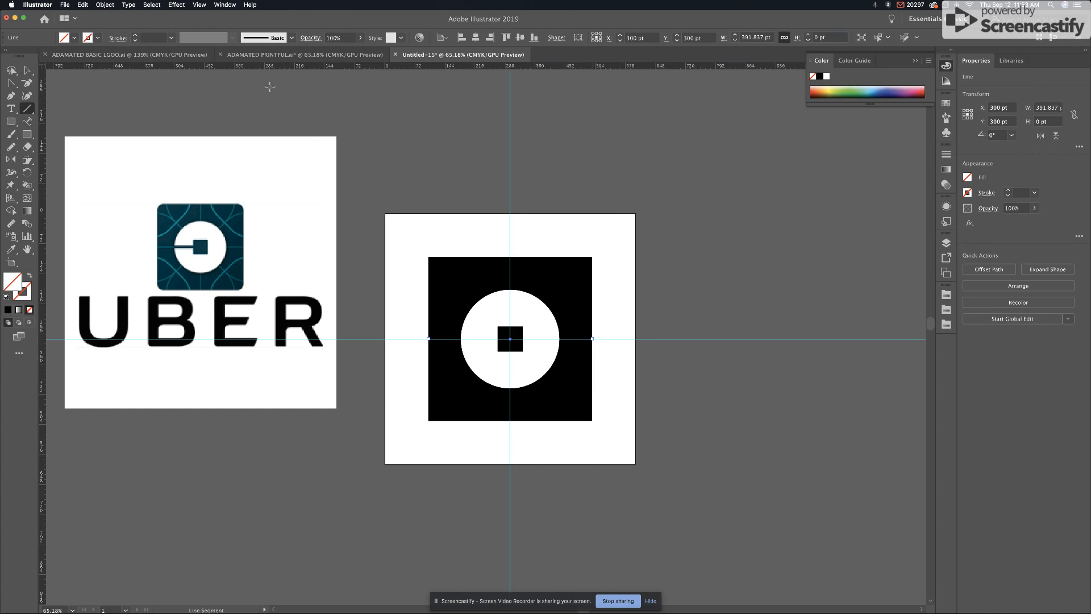
left_click(89, 38)
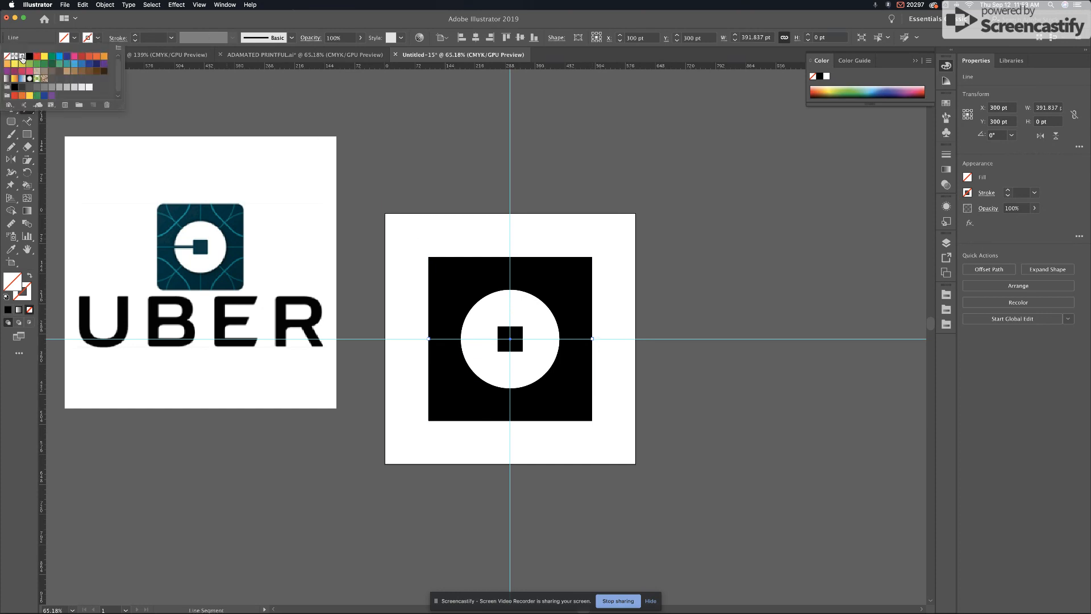
left_click(21, 56)
Set the horizontal line's stroke weight to 5 pt.
left_click(136, 36)
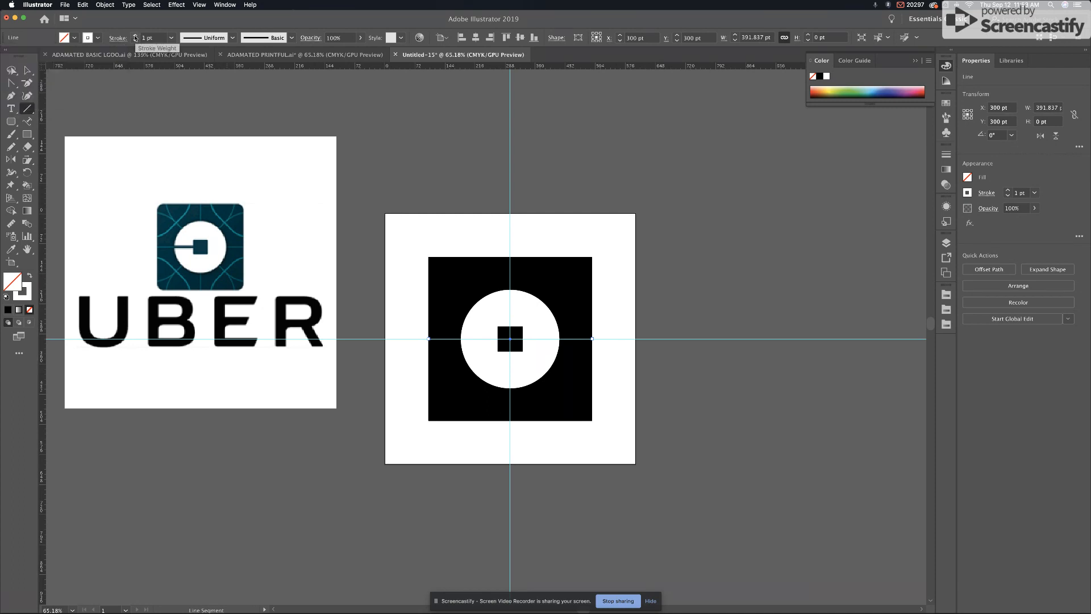
left_click(136, 36)
left_click(135, 36)
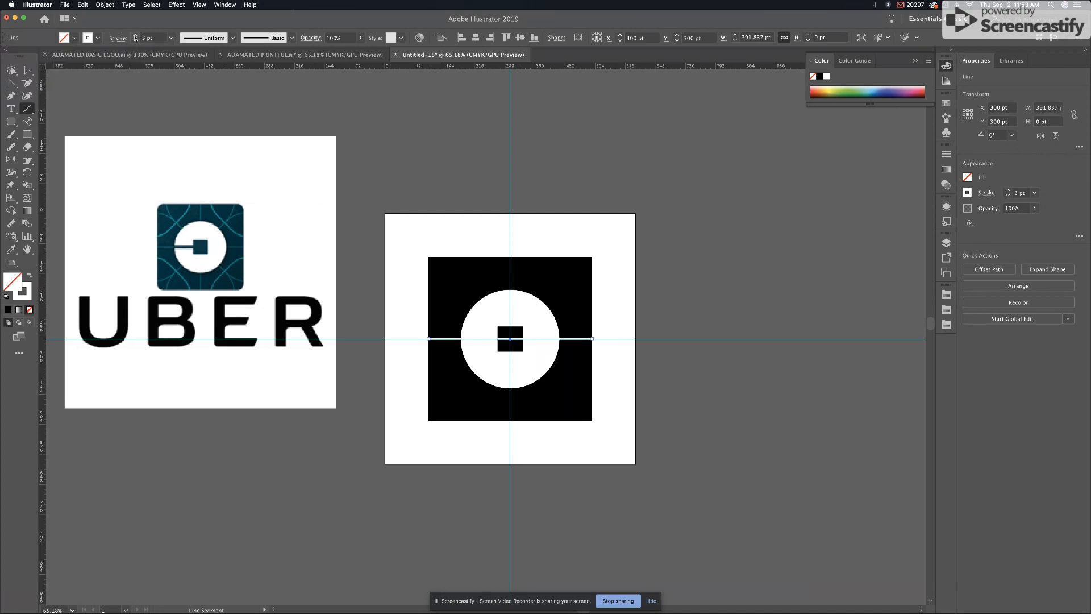
left_click(135, 36)
Select the line together with all the shapes and align their vertical centres.
left_click(27, 70)
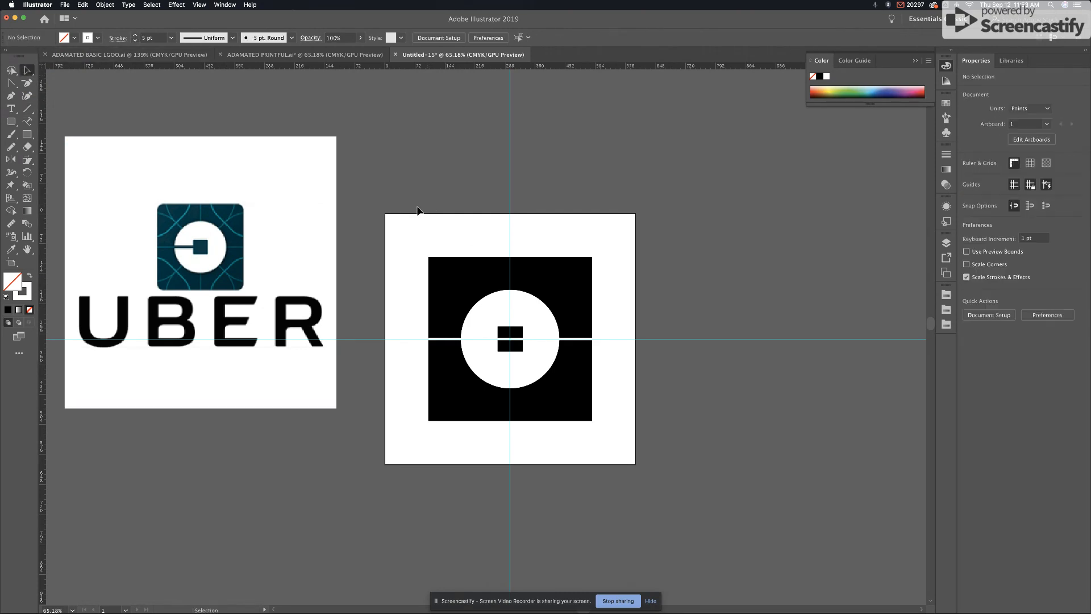
left_click_drag(419, 212, 653, 431)
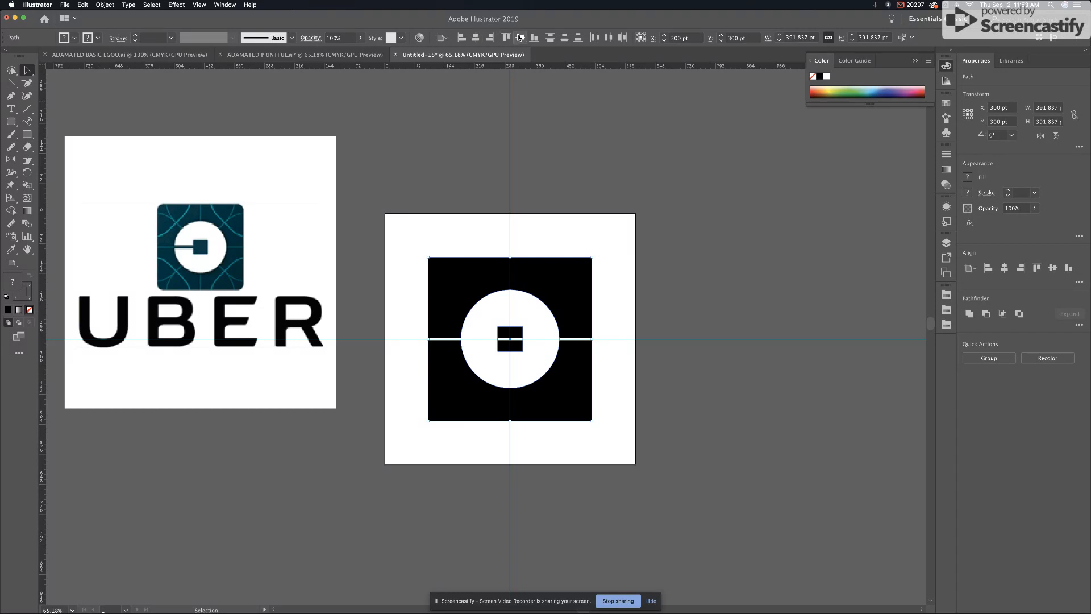
left_click(619, 373)
Add a copy of the horizontal line rotated to vertical through the centre of the large square.
left_click(586, 343)
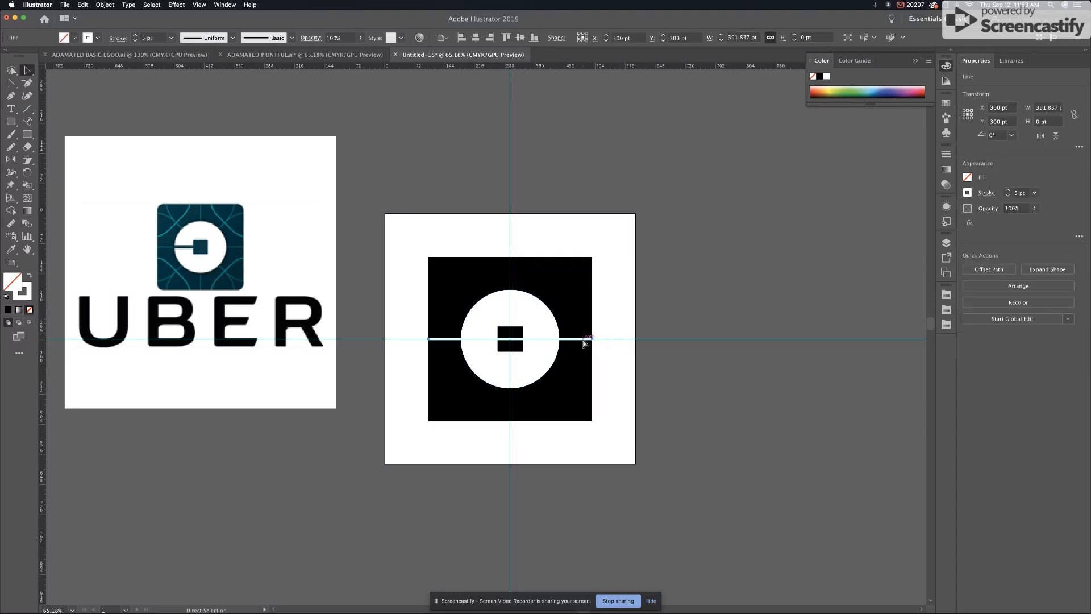
key("v")
left_click_drag(597, 336, 519, 408)
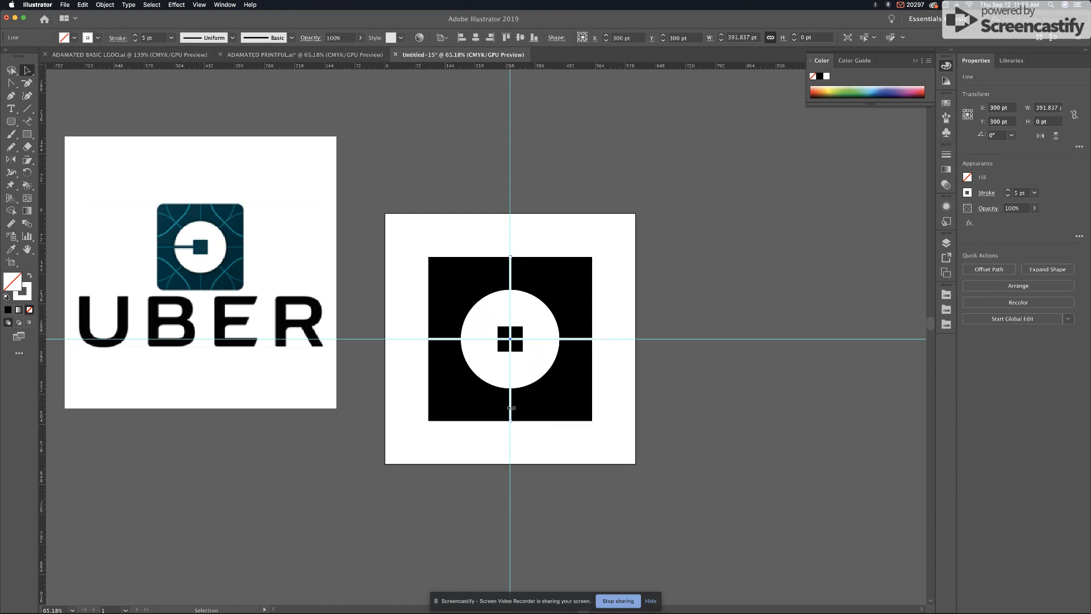
left_click(688, 308)
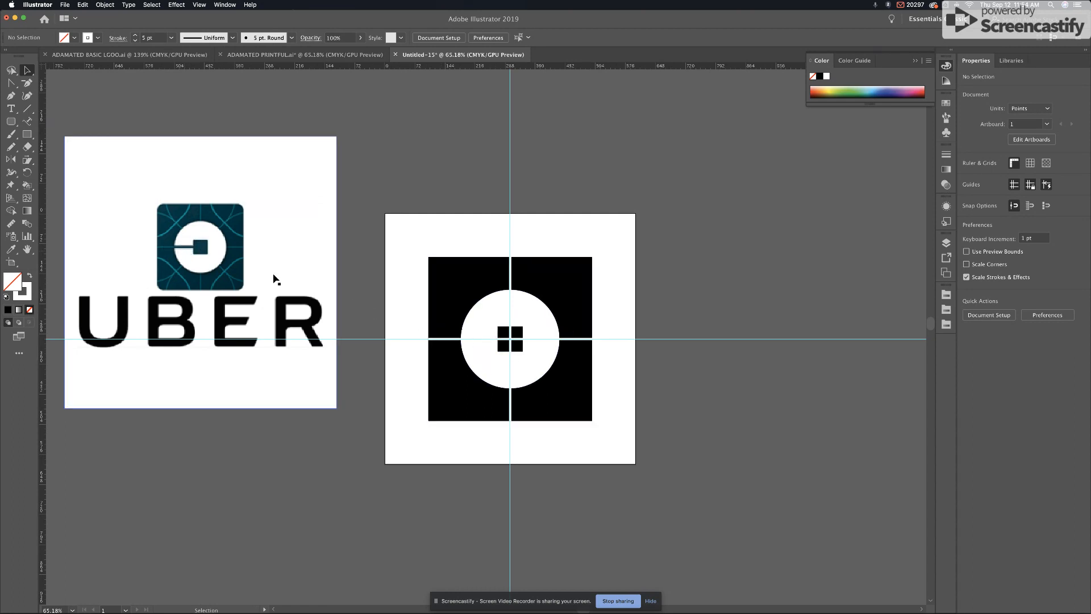
Expand the horizontal line into a shape with both Fill and Stroke included.
left_click(448, 339)
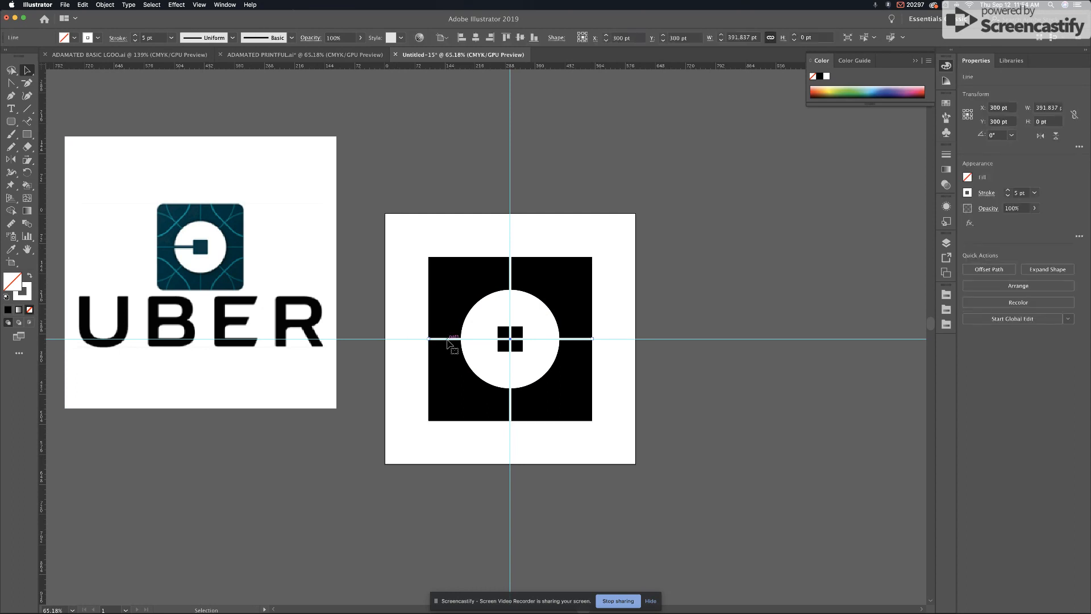
key("v")
left_click(103, 5)
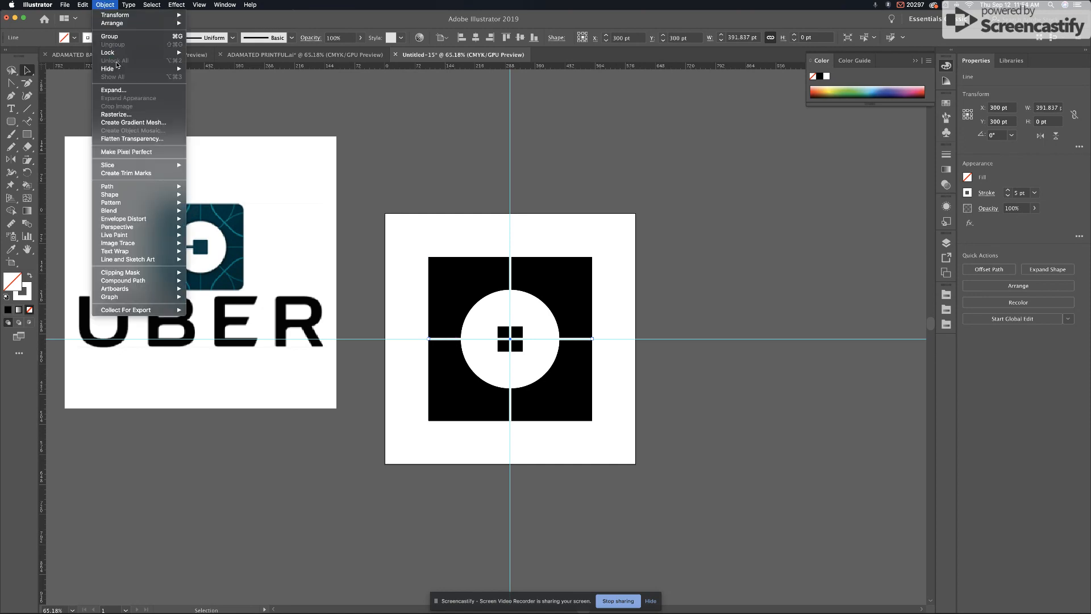
left_click(125, 86)
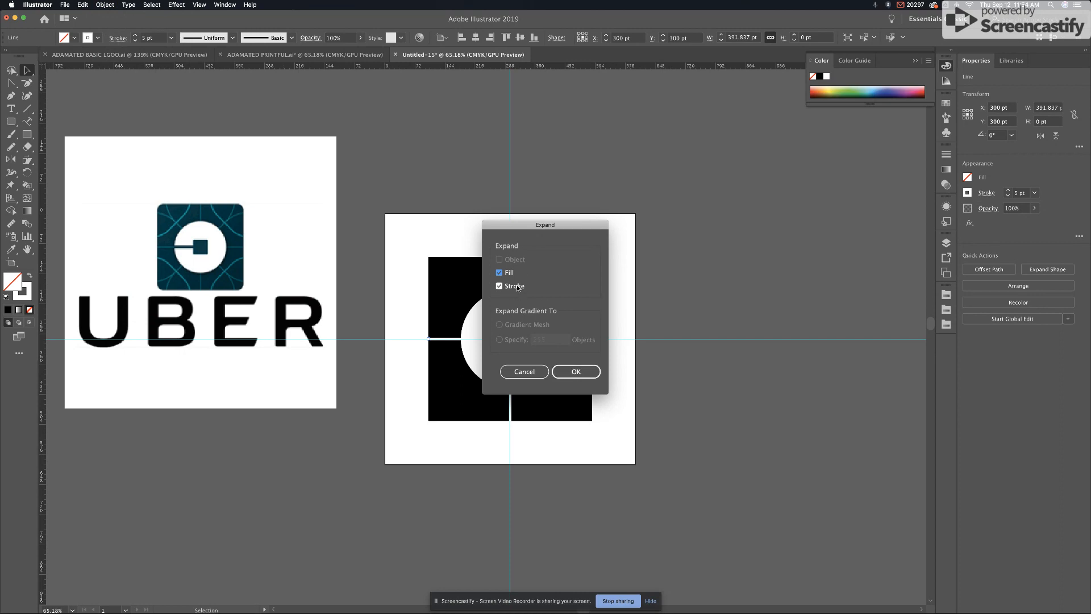
left_click(576, 372)
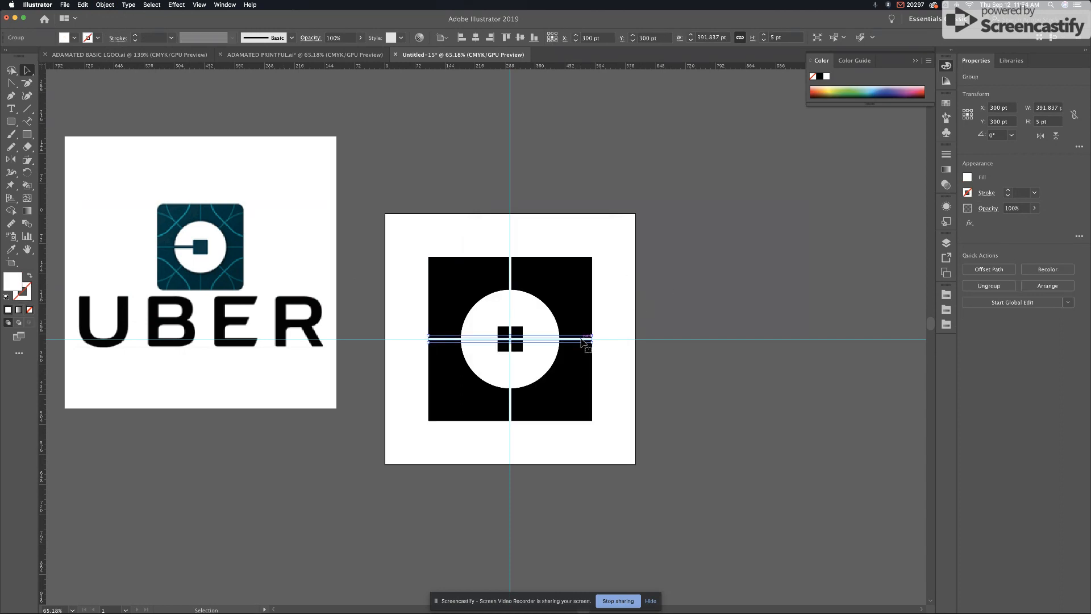
Move the expanded white bar straight up above the artboard and leave it selected.
left_click_drag(587, 340, 580, 176)
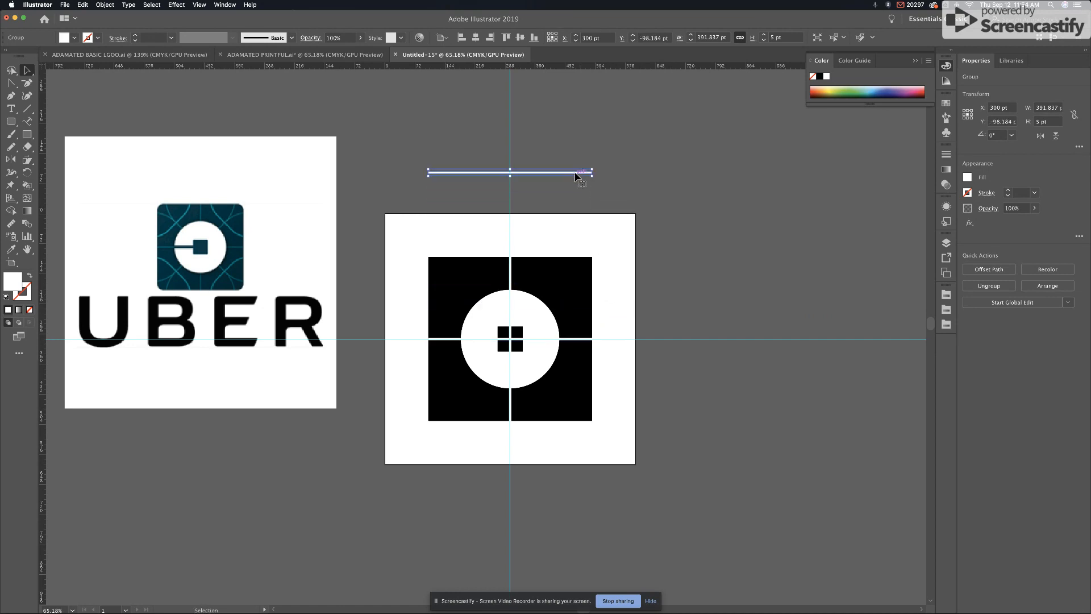
left_click(702, 170)
left_click(447, 340)
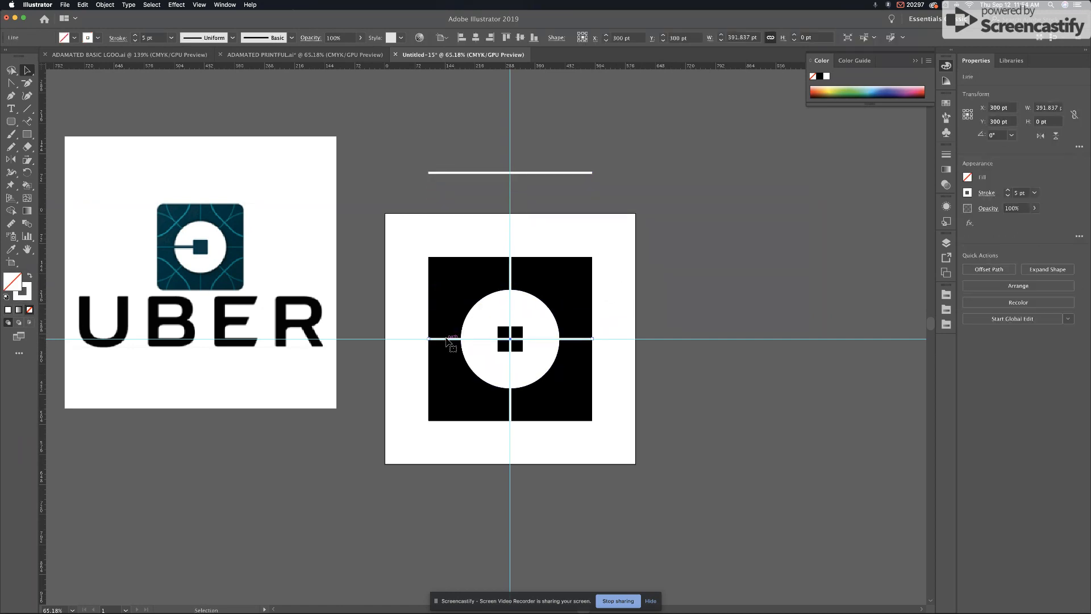
left_click(598, 212)
left_click(519, 173)
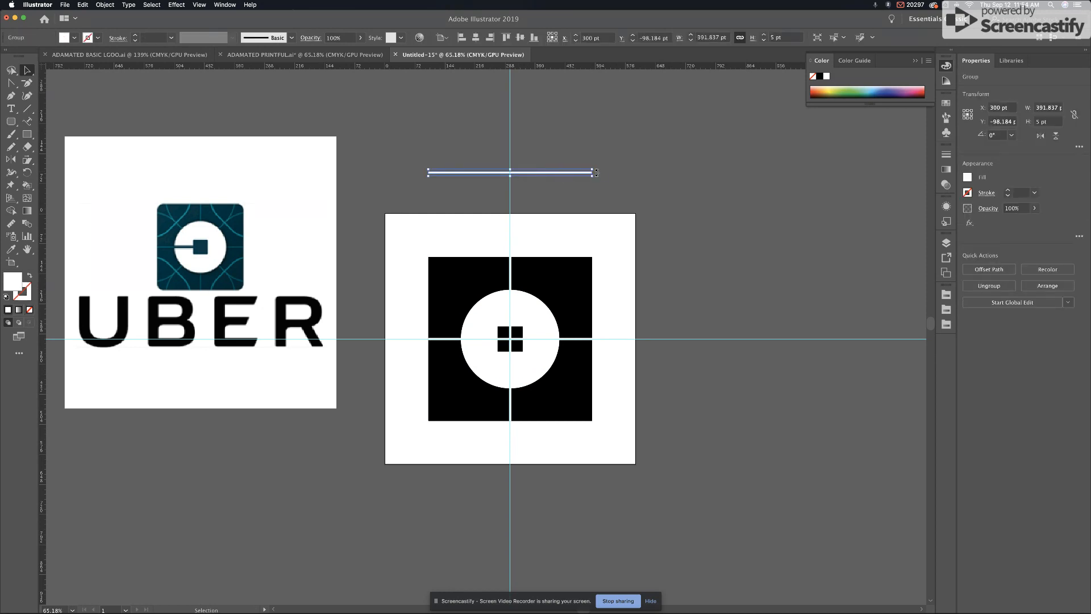
Shorten the white bar above the artboard to end at the vertical guide, and recolour it with the large square's black.
left_click_drag(595, 173, 510, 178)
left_click(542, 181)
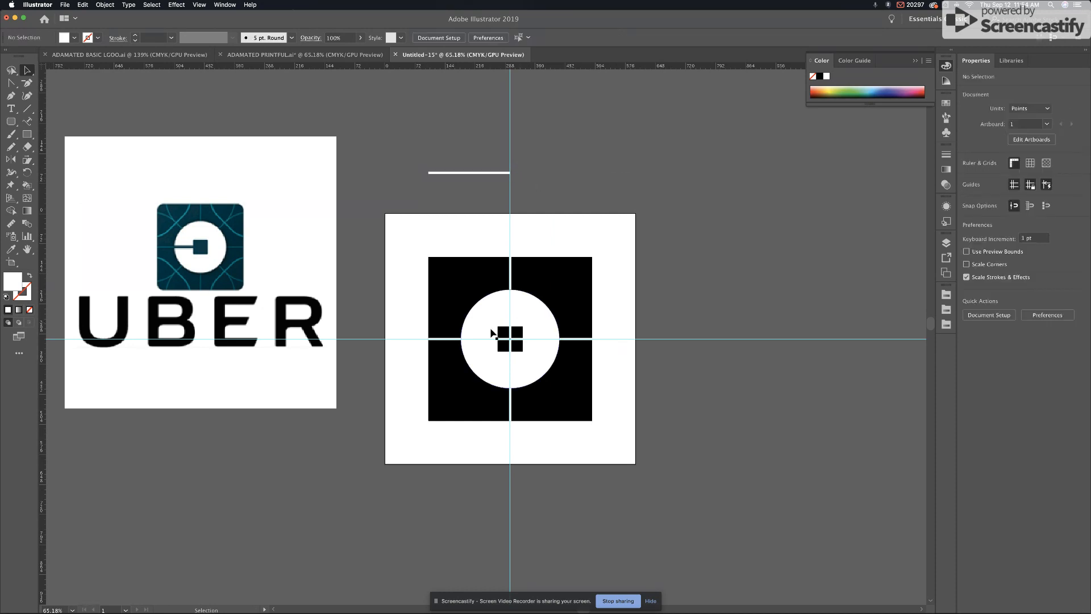
left_click(479, 178)
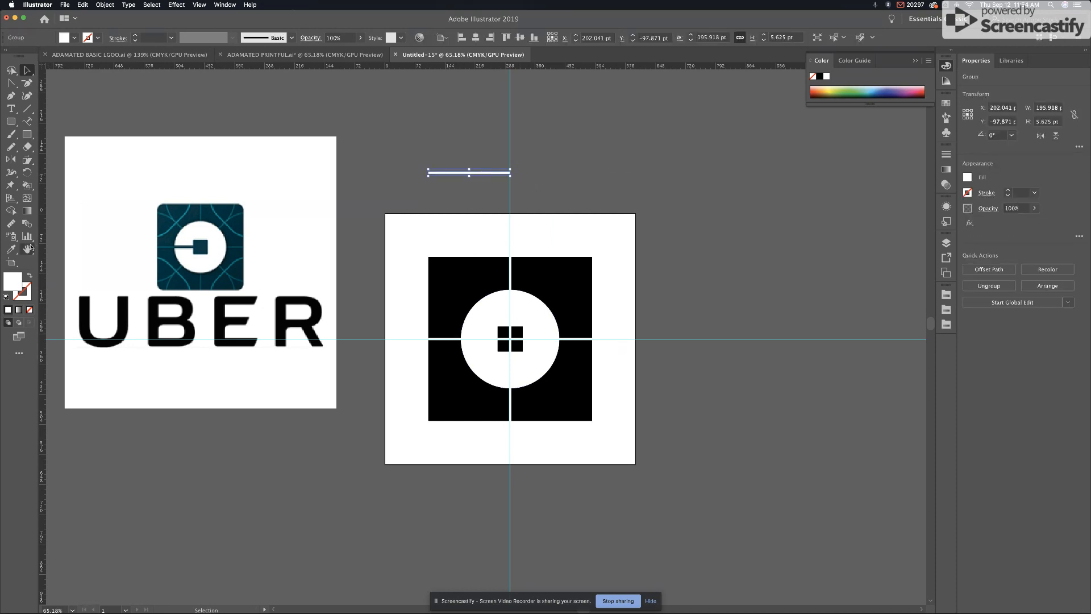
key("i")
left_click(460, 285)
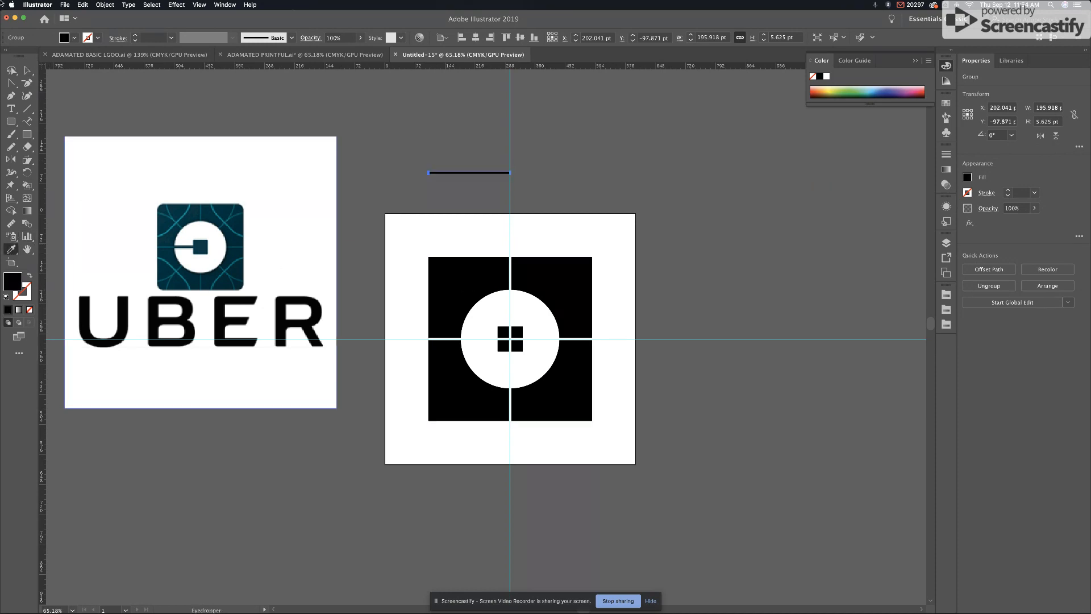
key("v")
left_click(344, 108)
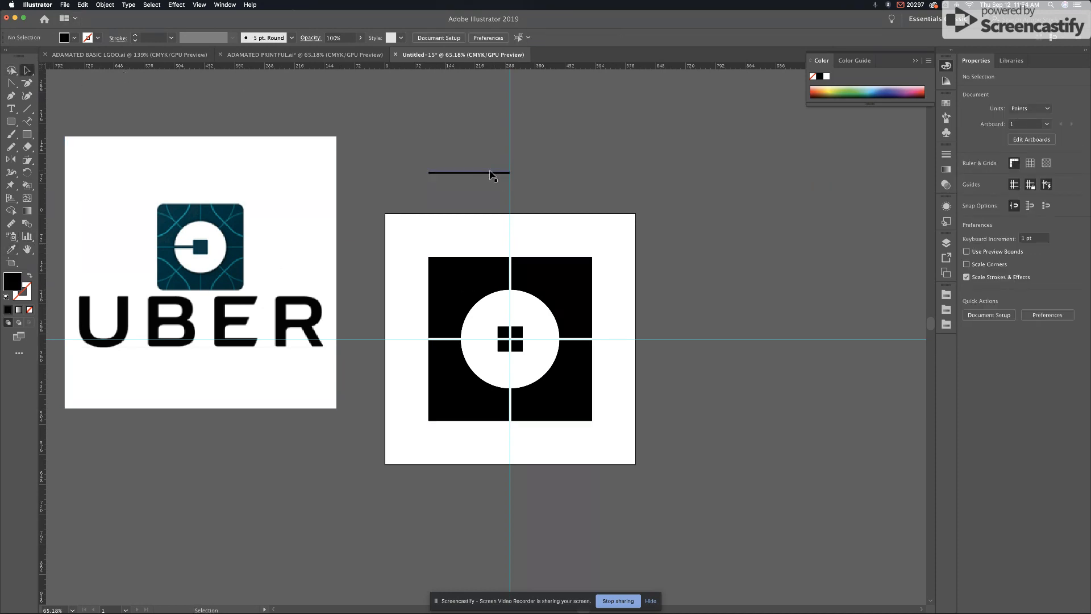
Move the black bar down onto the horizontal guide and align it with all the icon shapes by horizontal and vertical centres.
left_click_drag(492, 174, 505, 339)
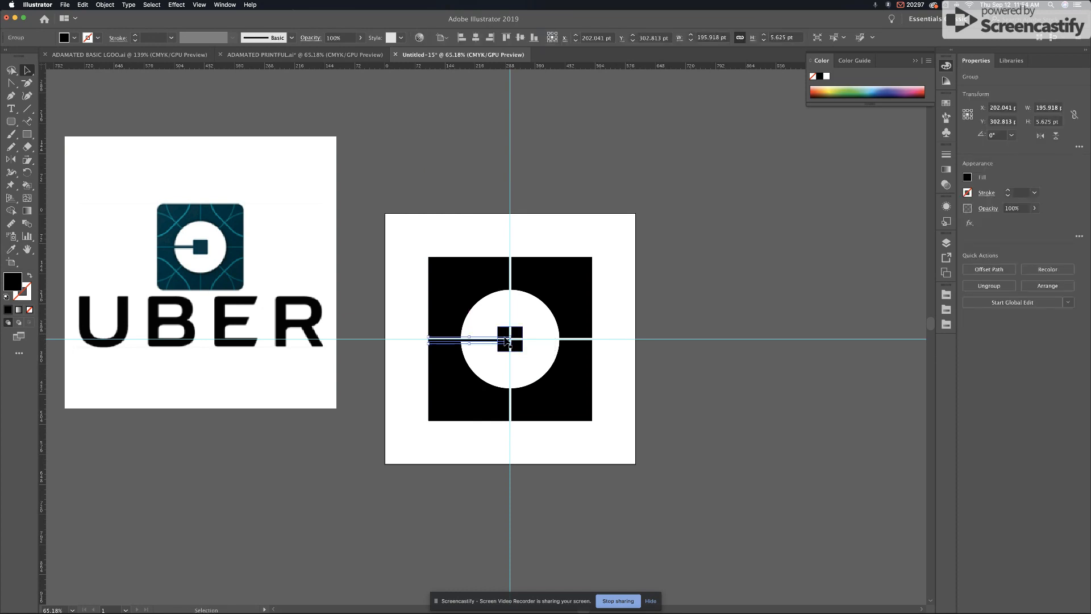
left_click_drag(402, 321, 638, 448)
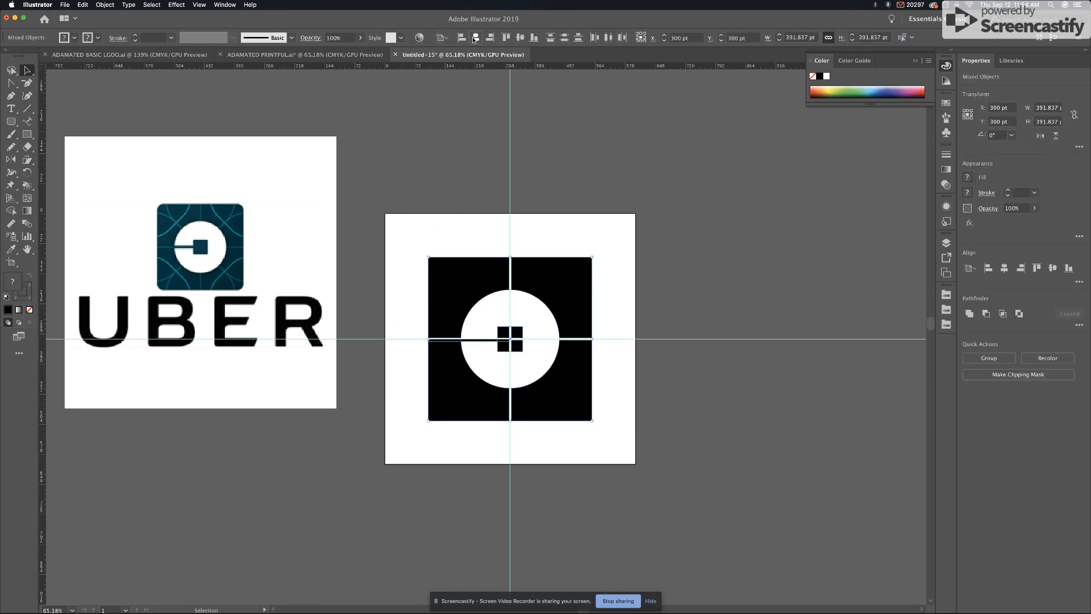
left_click(475, 38)
left_click(521, 38)
left_click(703, 249)
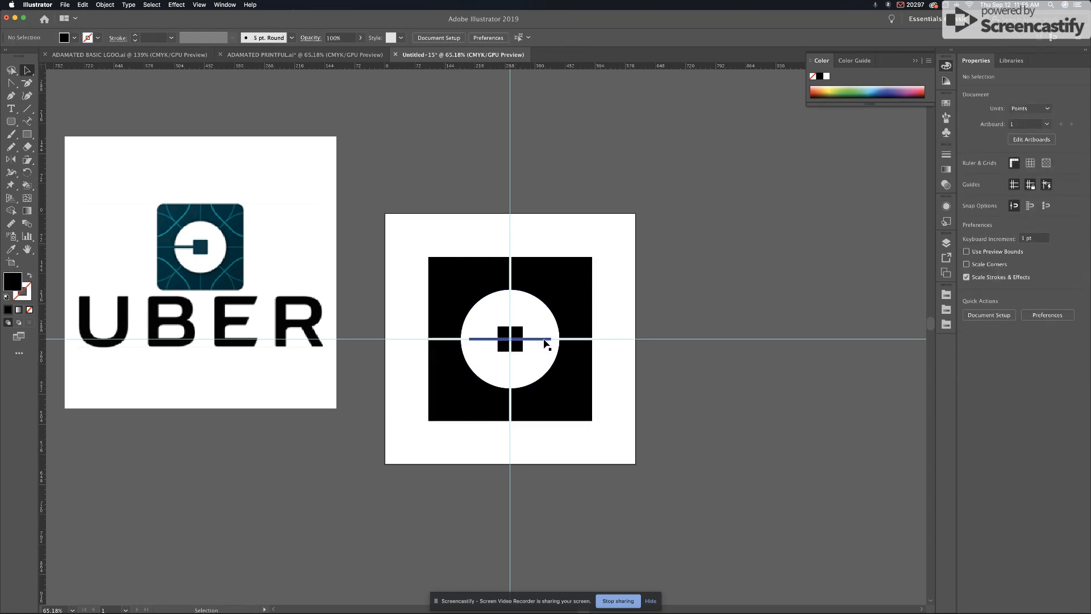
Shift the black bar 70 pt to the left along the horizontal guide.
left_click(543, 342)
key("shift+Left")
key("shift+Left")
key("shift+Left")
key("shift+Left")
key("shift+Left")
key("shift+Left")
key("shift+Left")
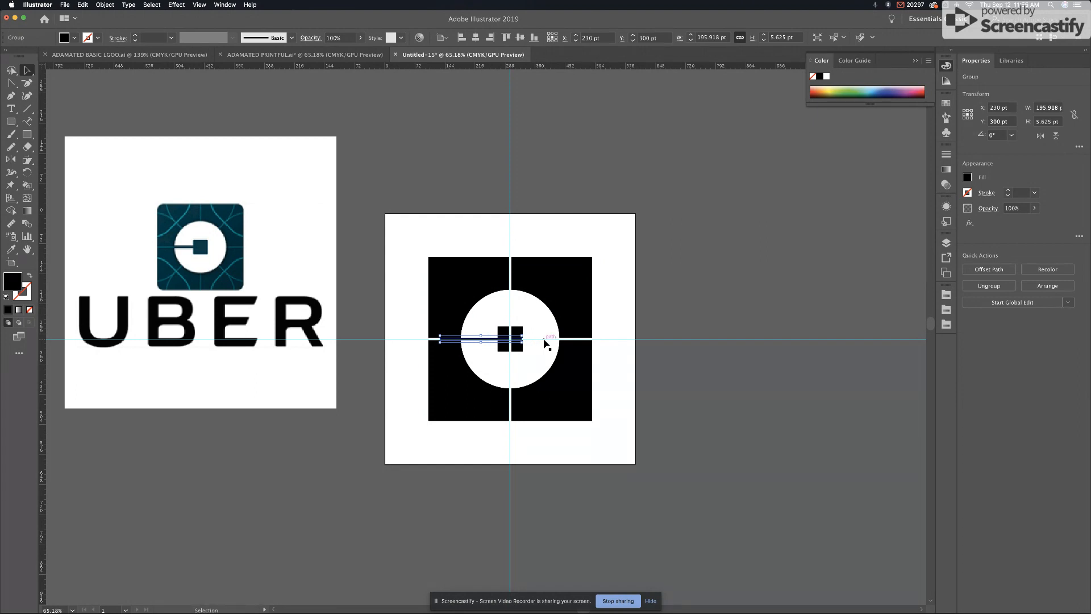
left_click(654, 400)
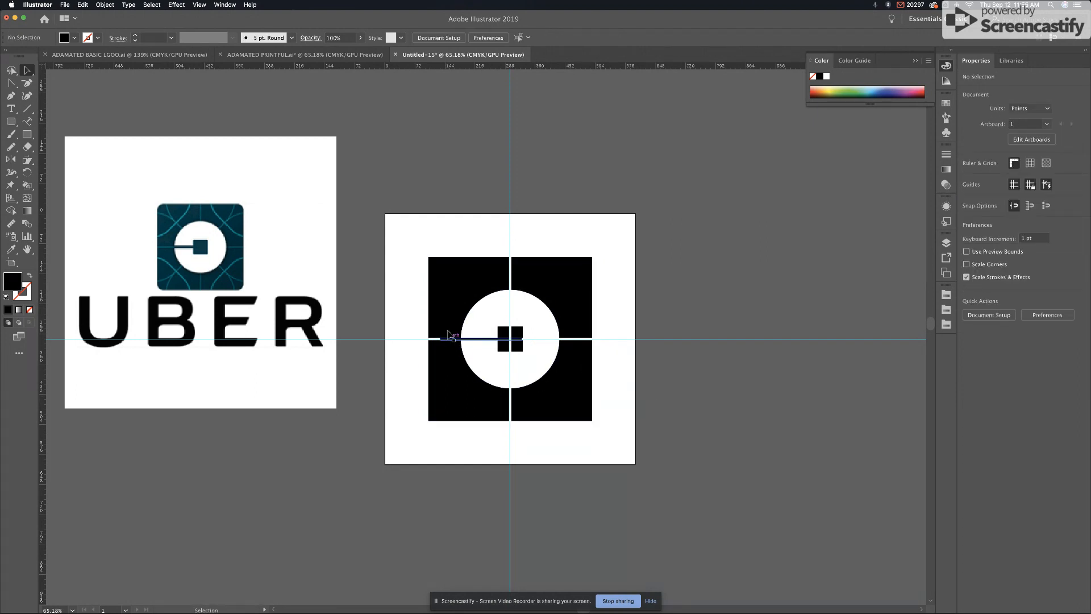
Remove the part of the black bar that extends outside the white circle using the Shape Builder on the bar and circle.
left_click(73, 610)
left_click(95, 420)
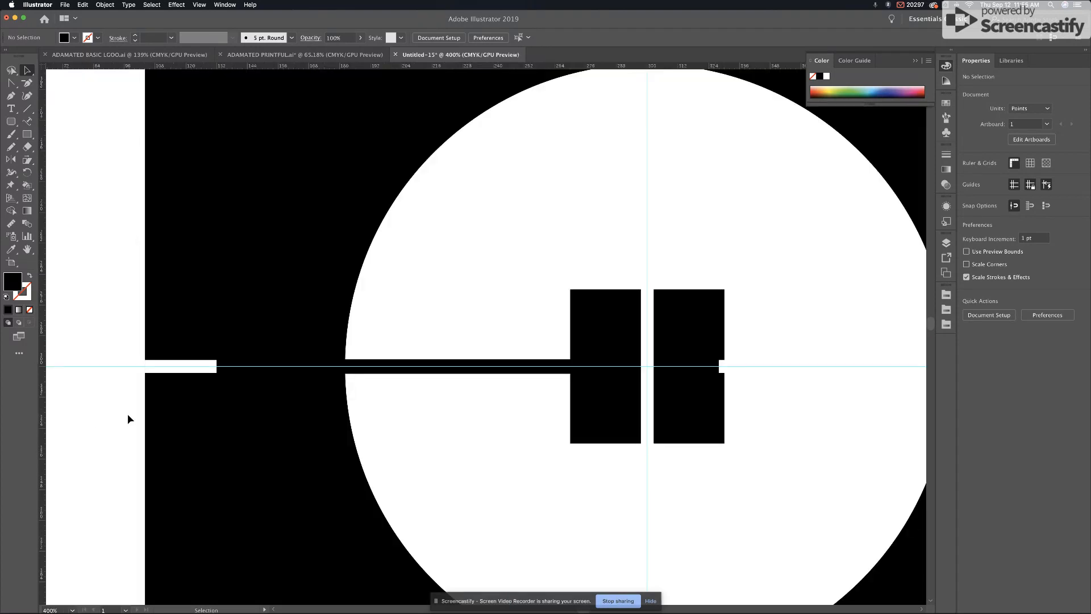
left_click(175, 368)
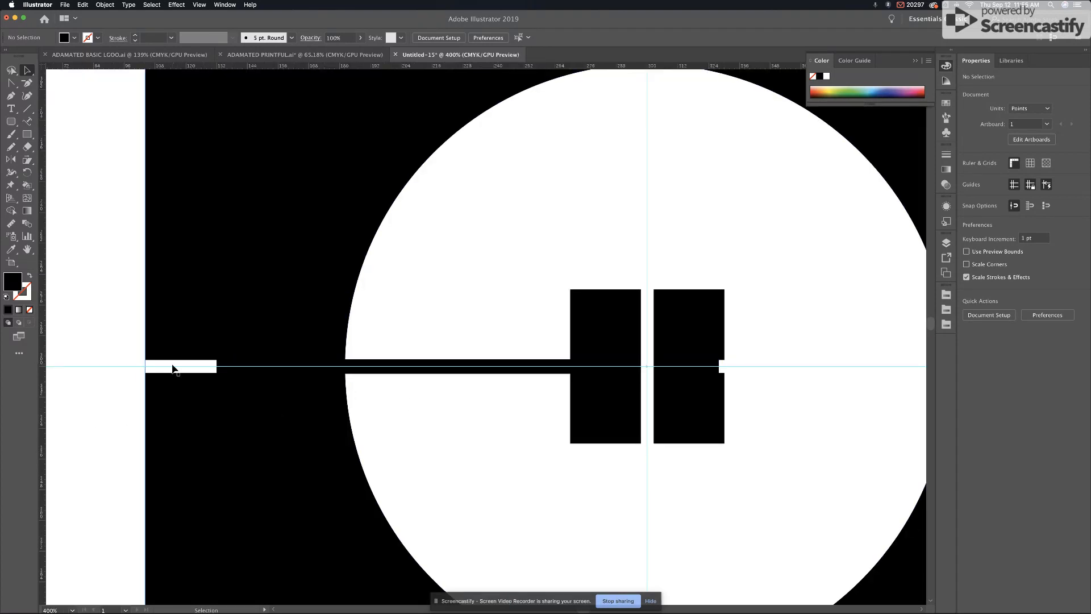
left_click(106, 368)
left_click(333, 366)
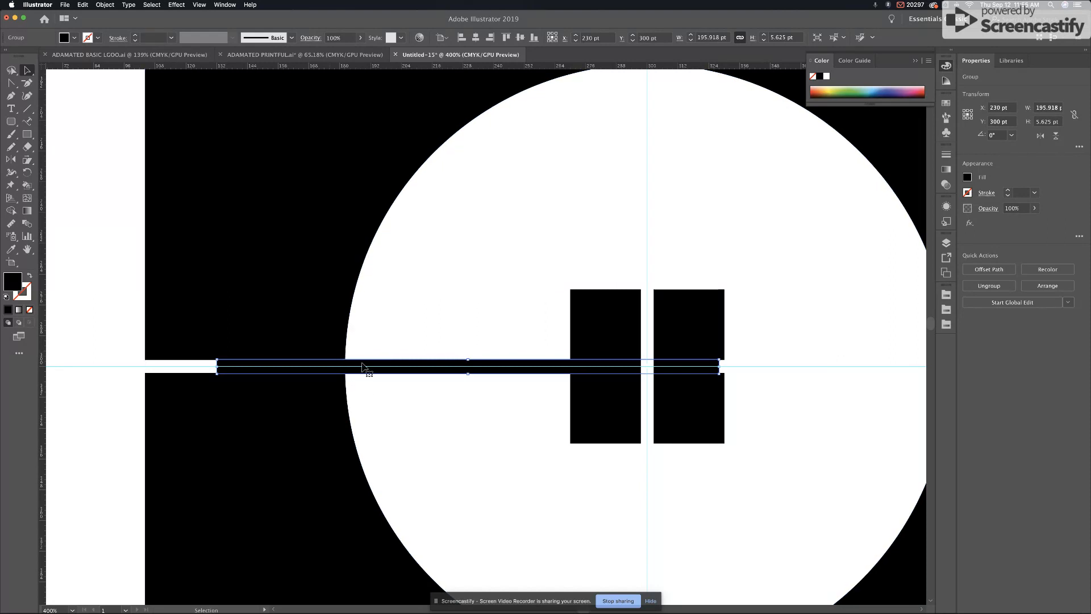
left_click(404, 308, "shift")
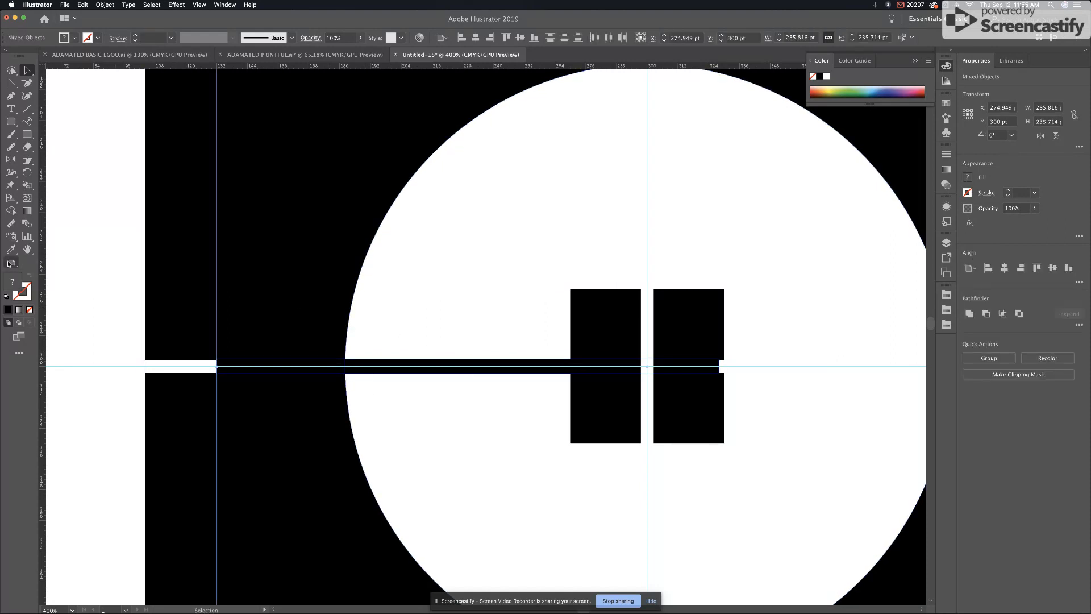
left_click(9, 212)
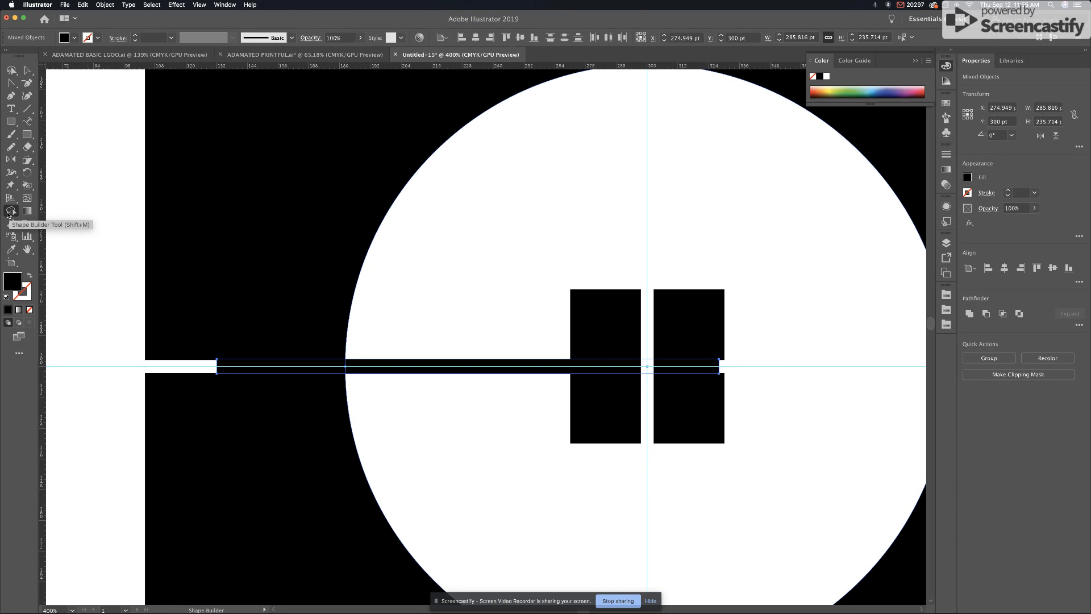
left_click(309, 371, "alt")
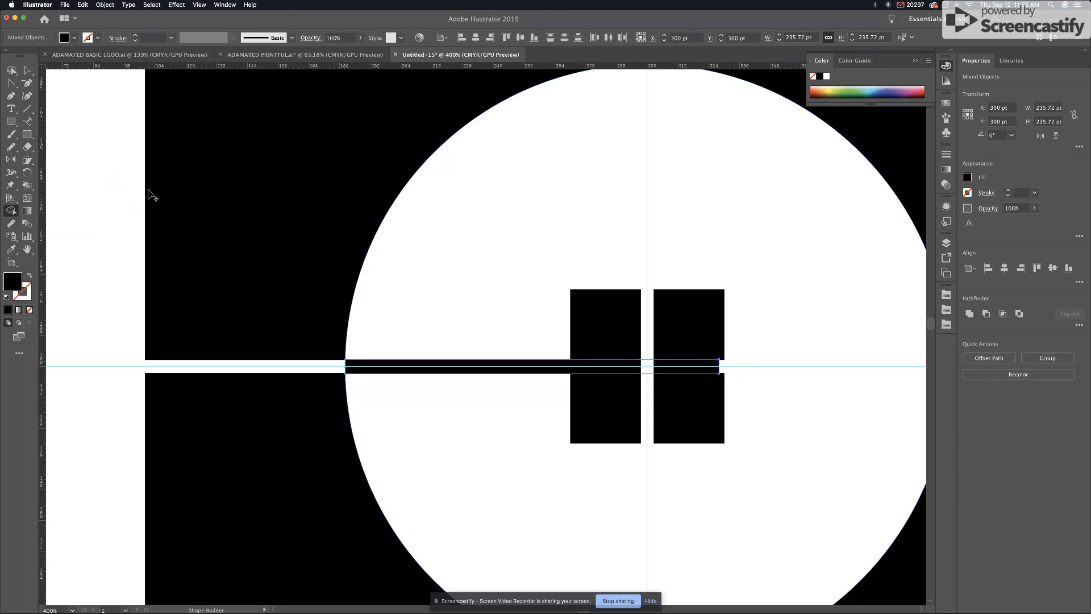
left_click(31, 74)
Bring the small black centre square to the front of all the other shapes.
left_click(238, 250)
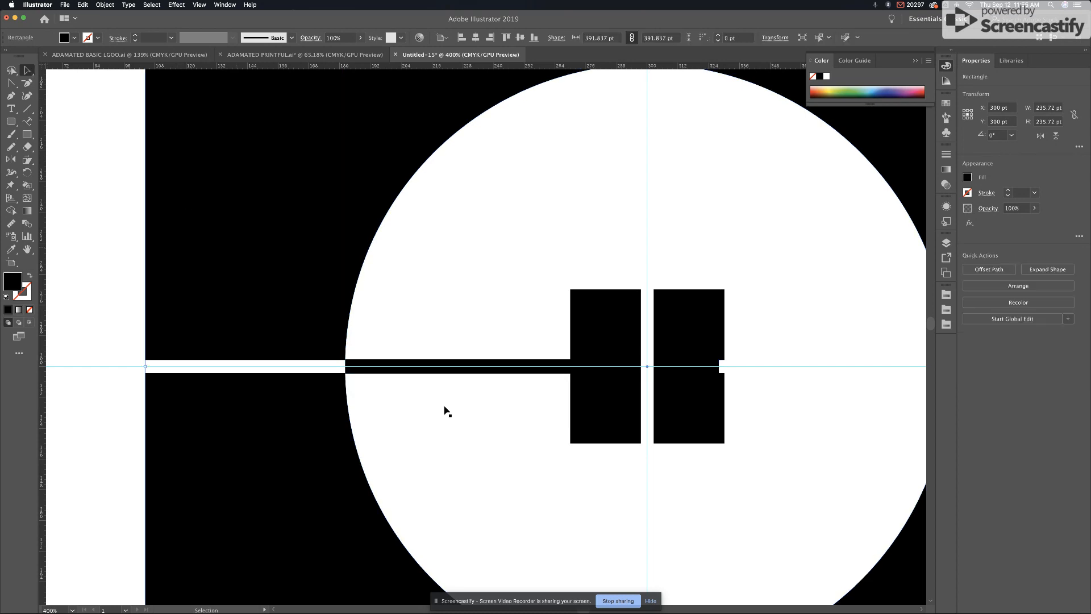
left_click(651, 417)
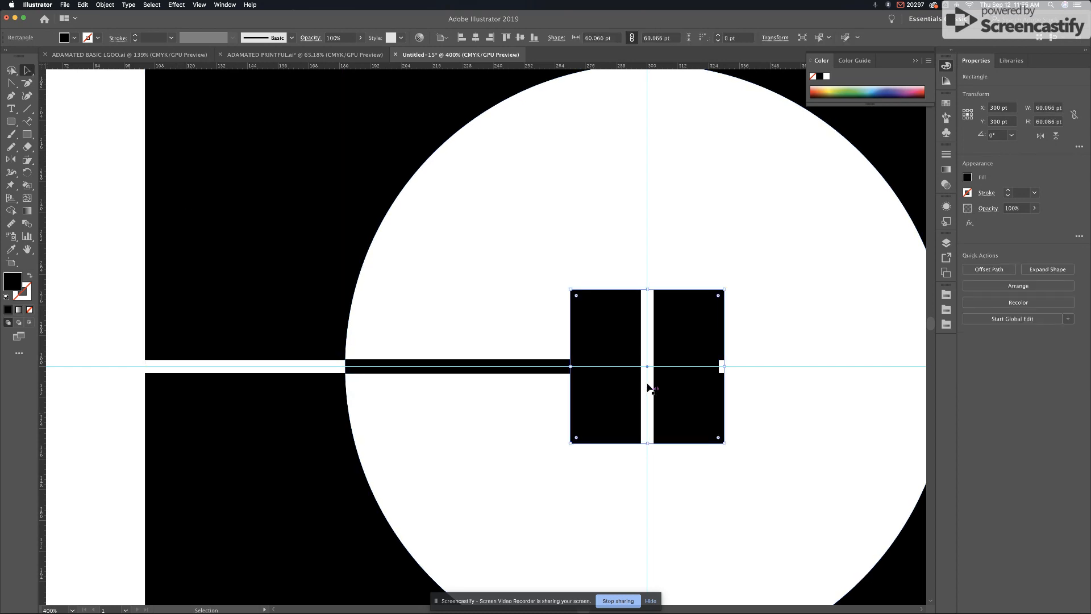
left_click(648, 239)
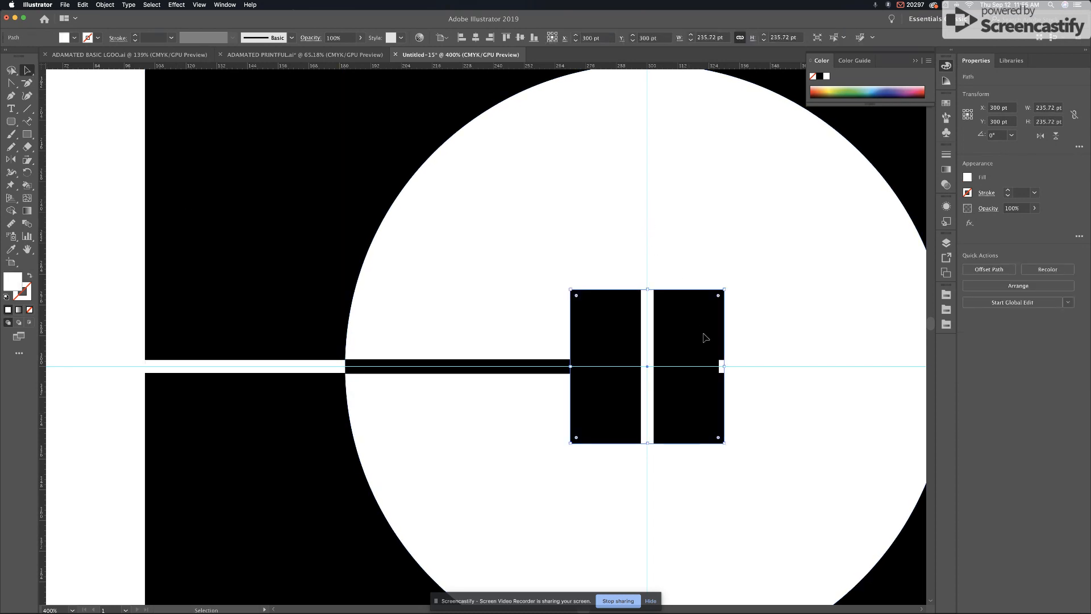
left_click(704, 337)
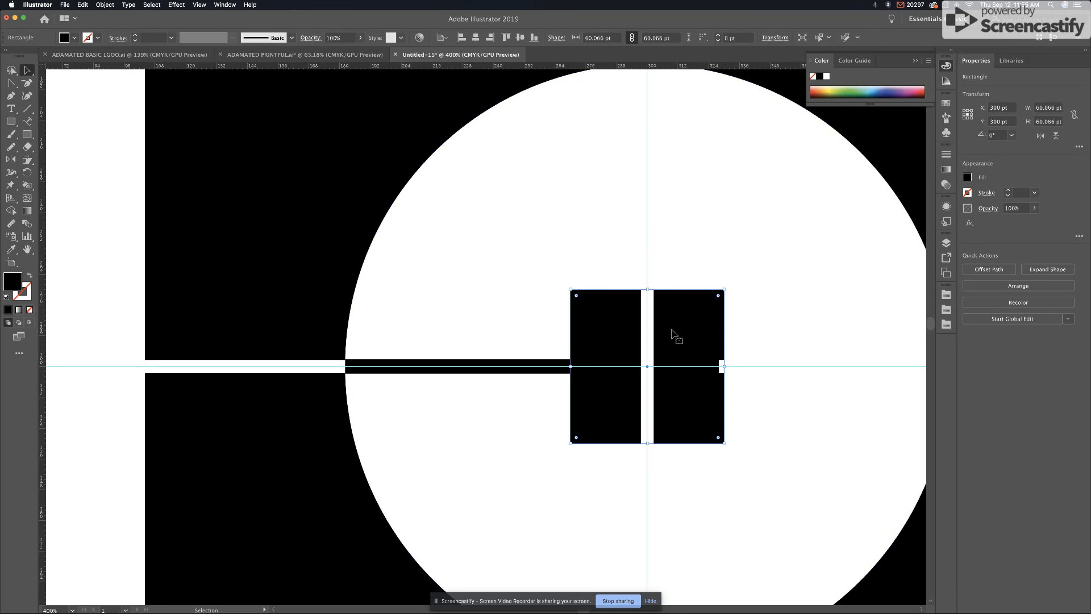
right_click(675, 332)
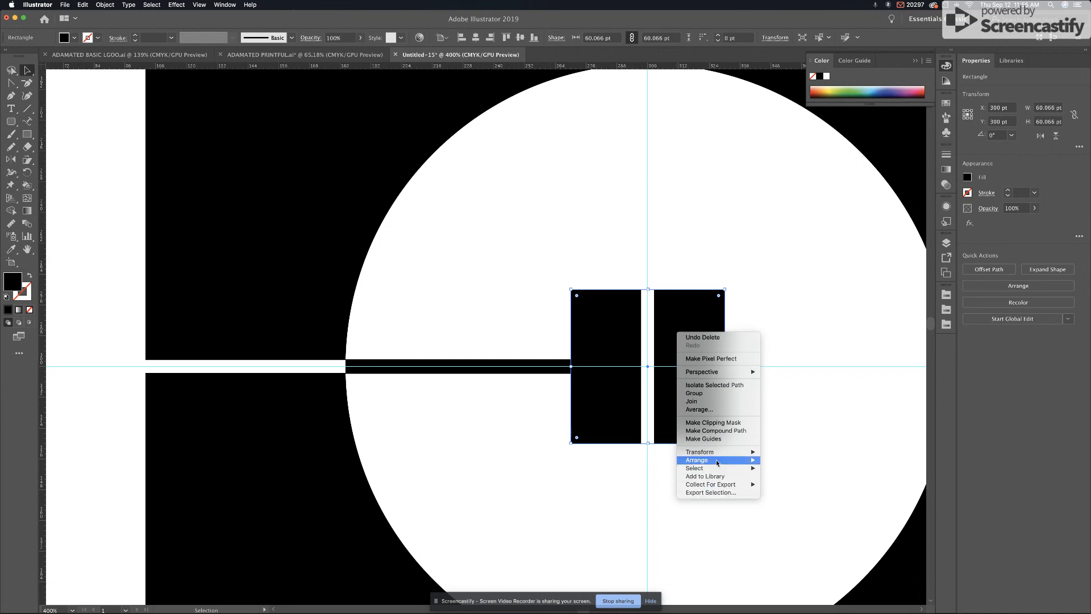
mouse_move(719, 460)
left_click(798, 460)
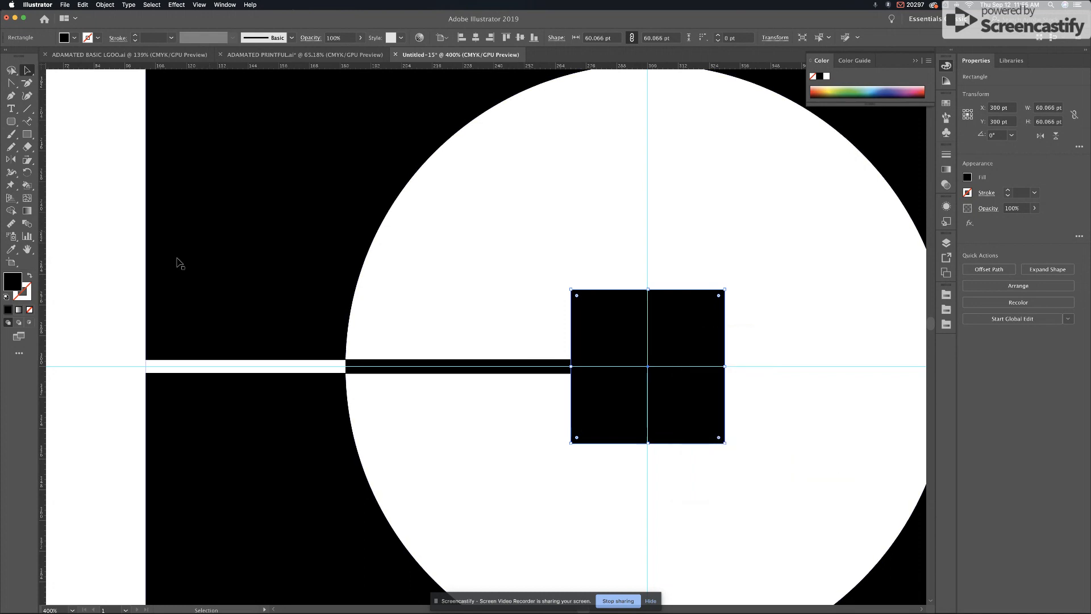
left_click(73, 610)
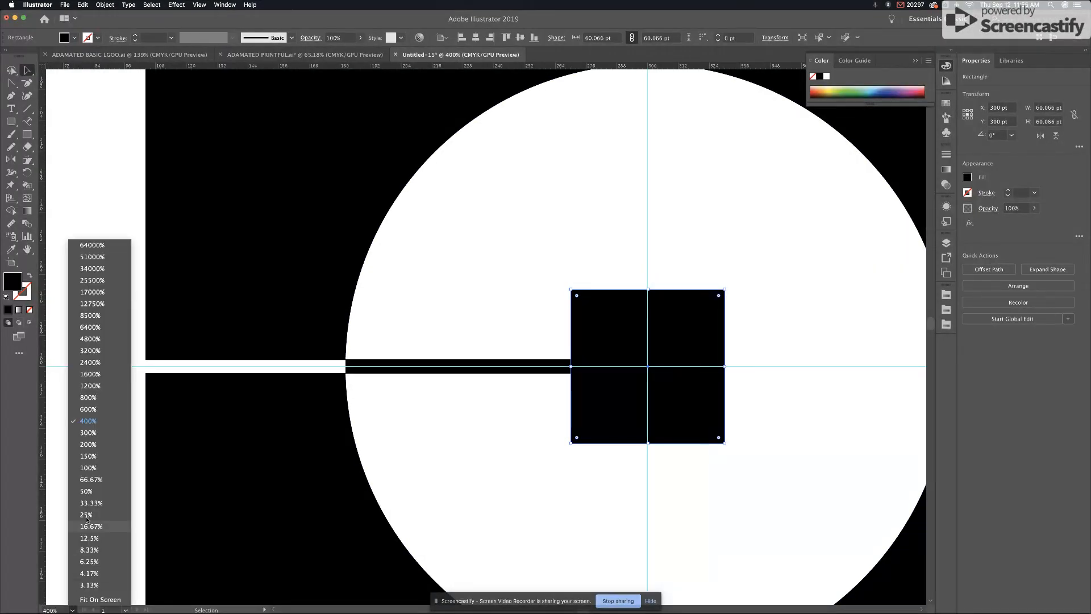
left_click(93, 484)
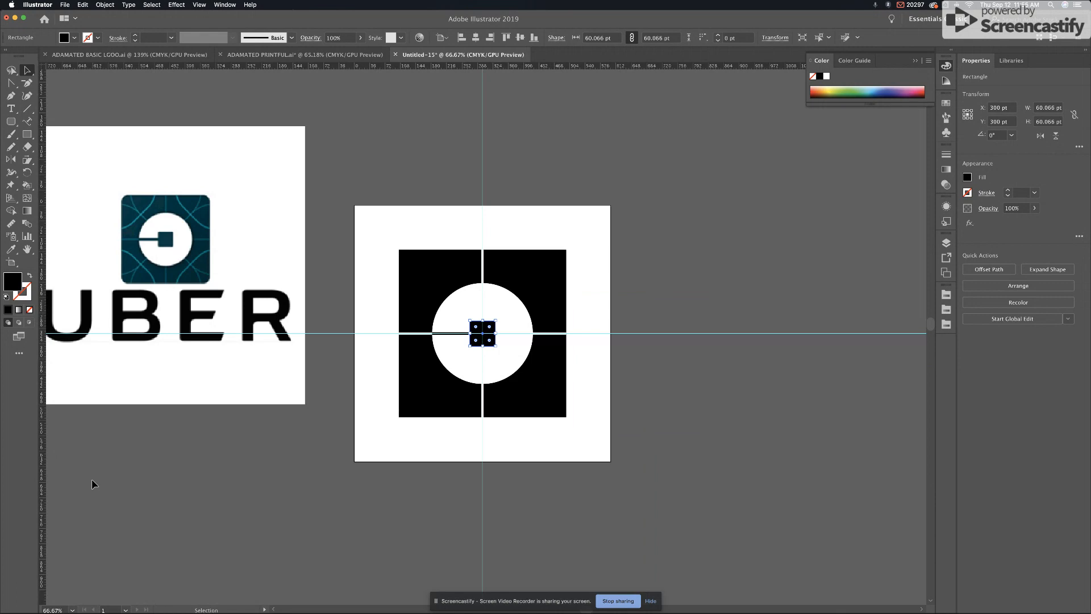
left_click(719, 384)
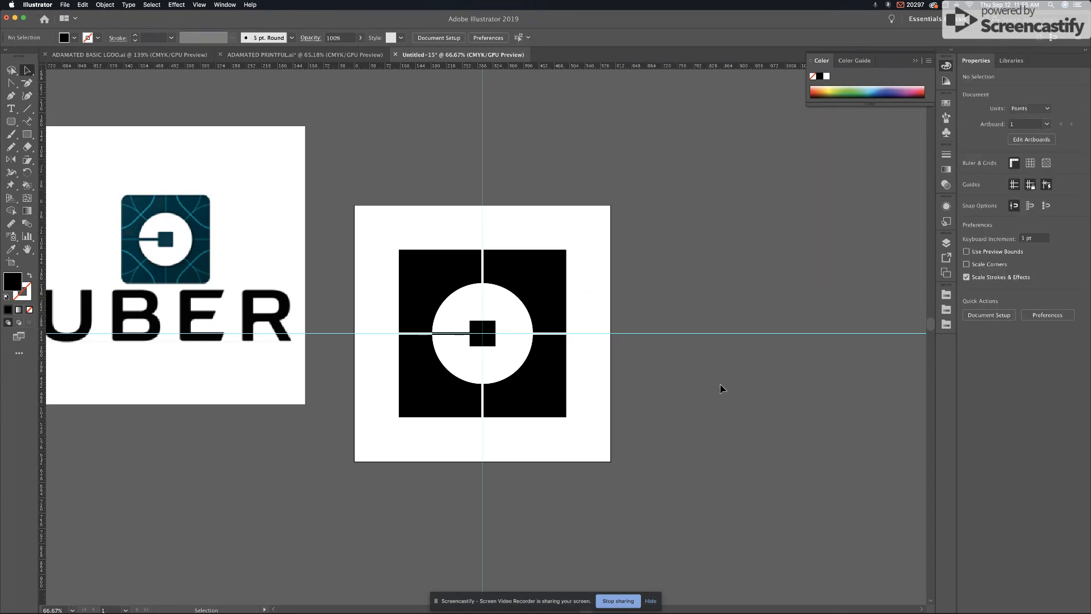
Inspect the reference icon's centre square and bar up close, and place the reference image clear of the artboard on its left.
left_click_drag(223, 279, 280, 336)
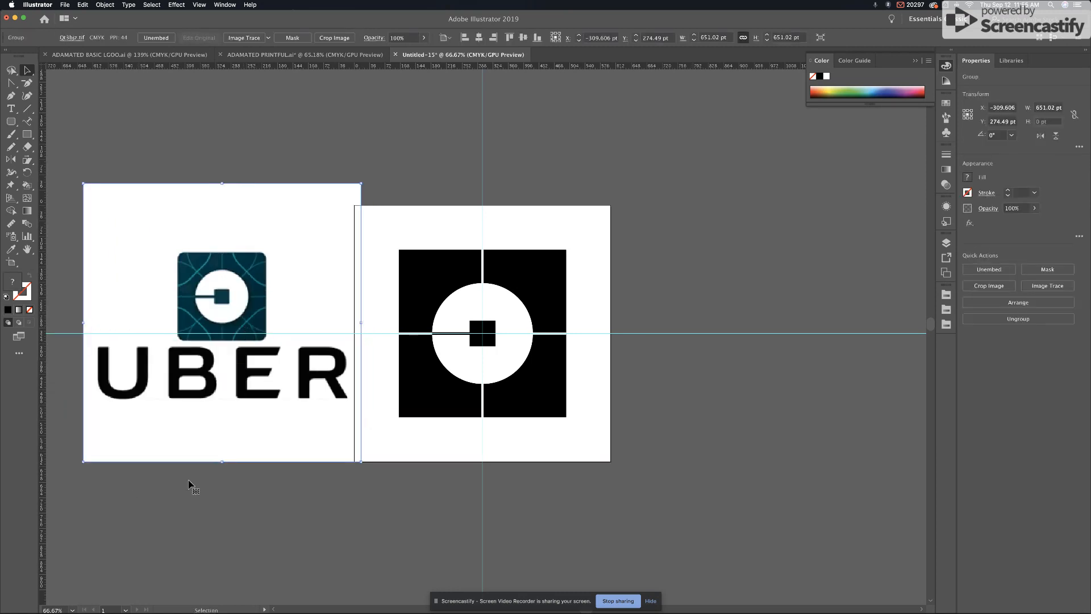
left_click(73, 611)
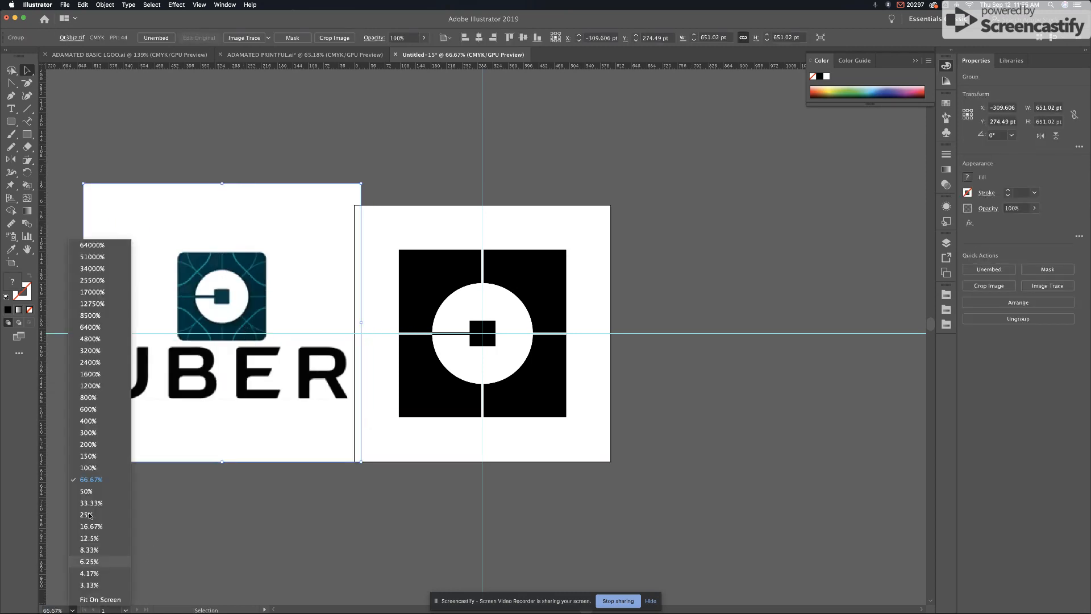
left_click(88, 432)
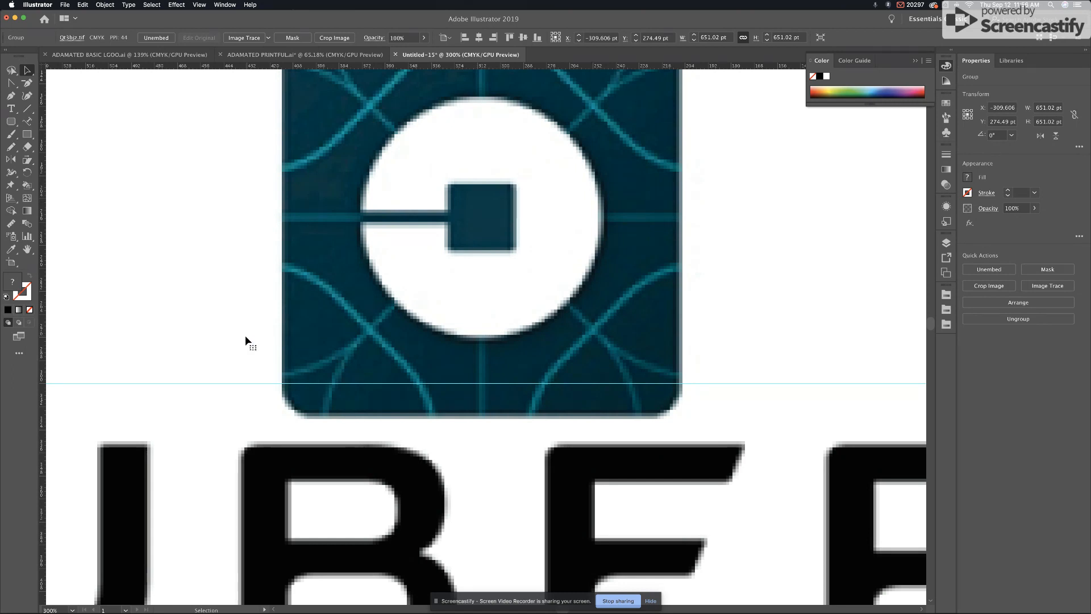
left_click(70, 611)
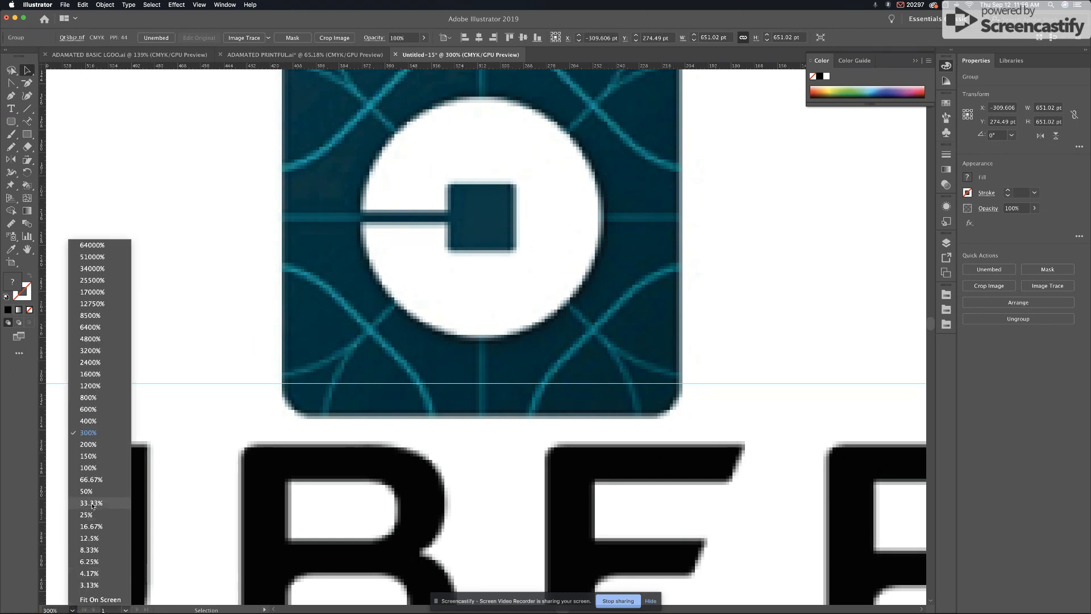
left_click(99, 480)
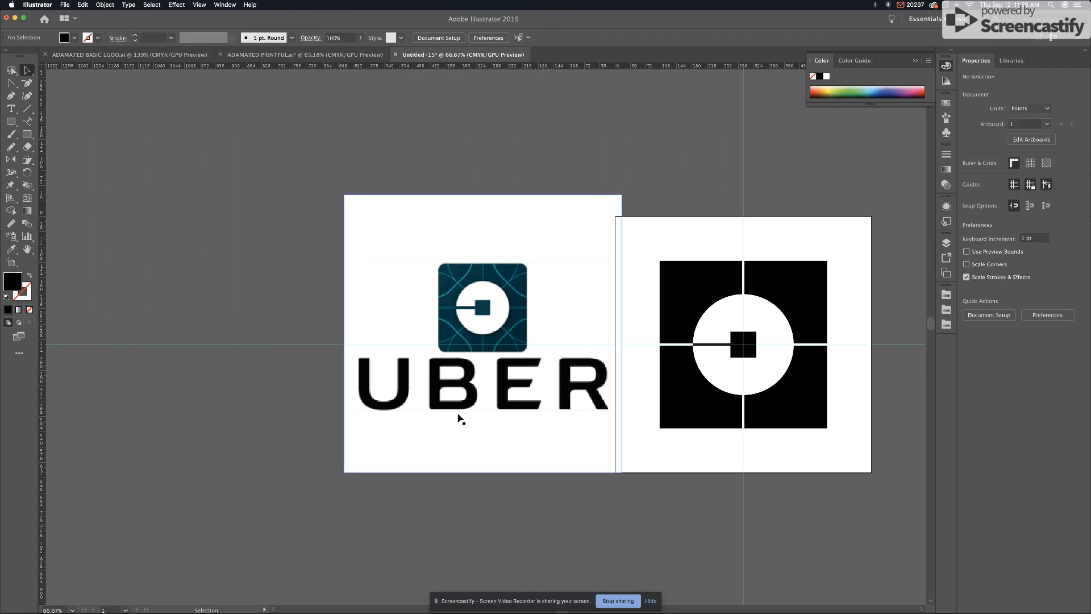
left_click_drag(458, 419, 297, 409)
left_click(579, 402)
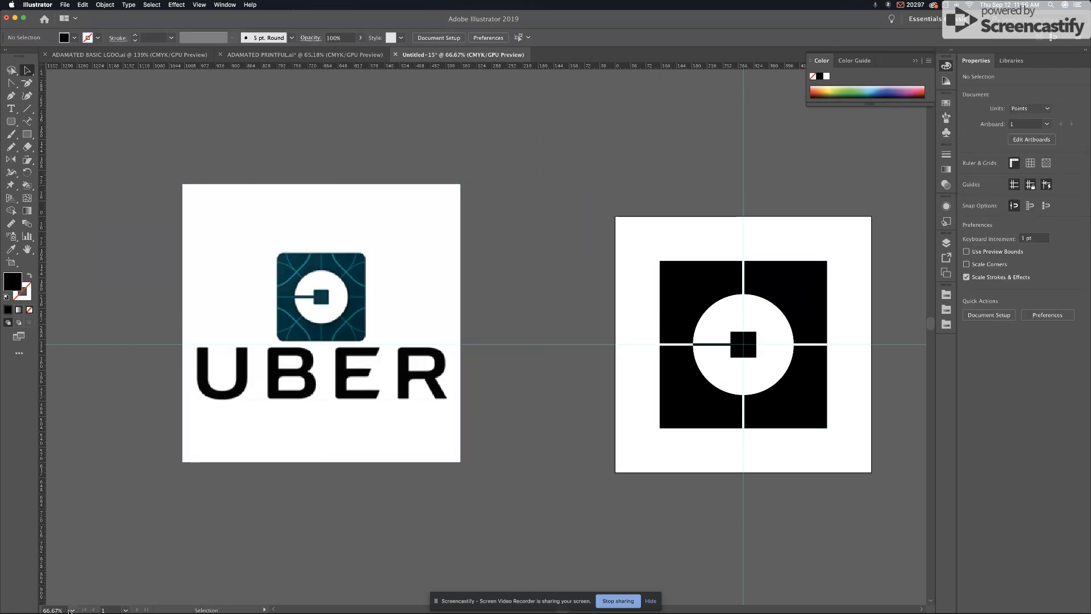
Slightly round the corners of the small black centre square with a small corner radius.
left_click(71, 611)
left_click(86, 456)
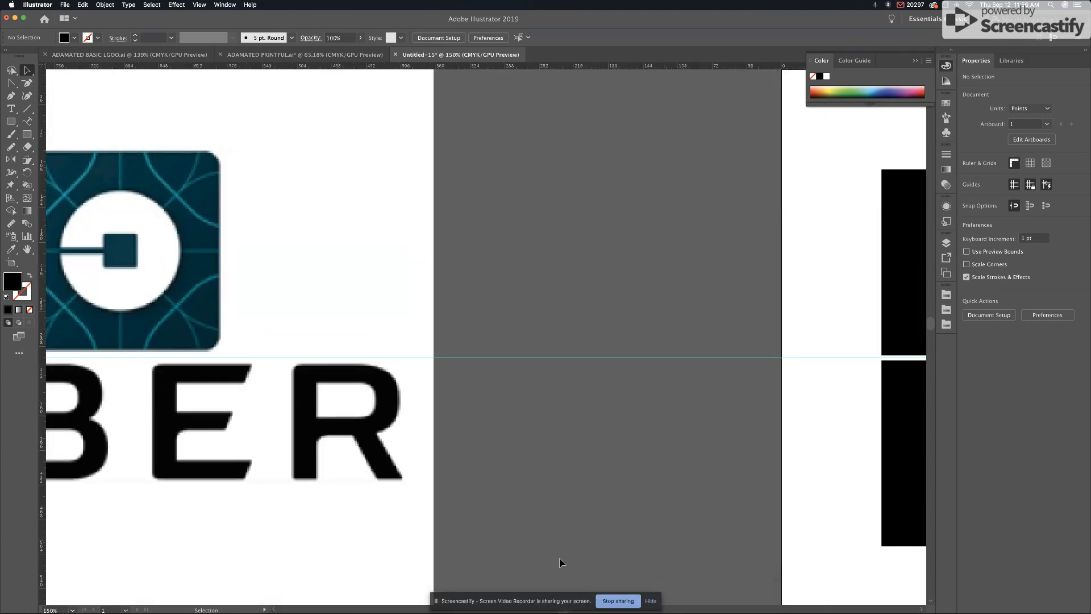
left_click(556, 601)
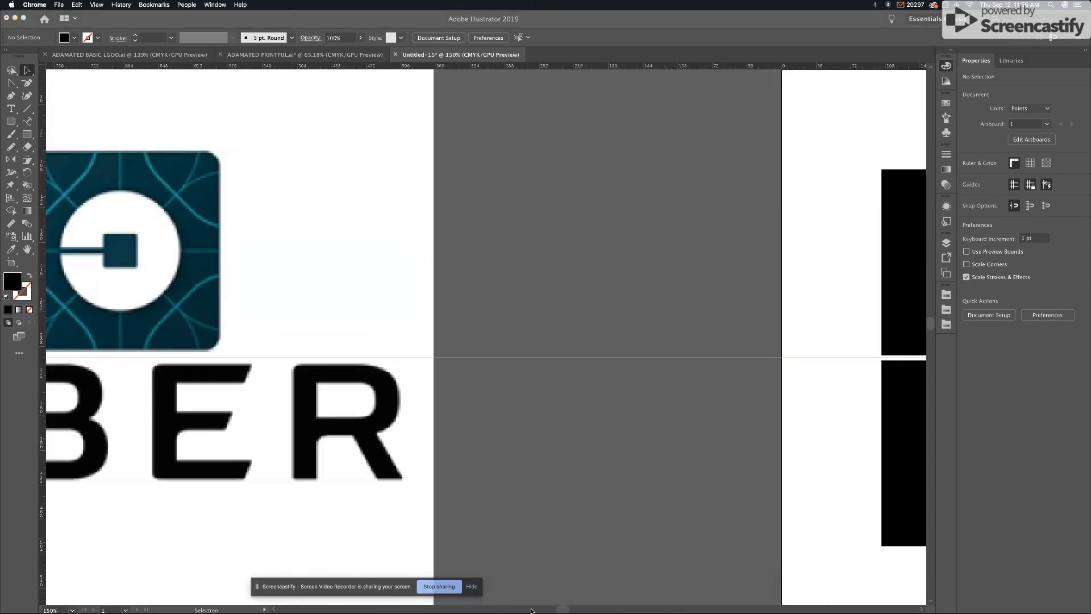
left_click(566, 610)
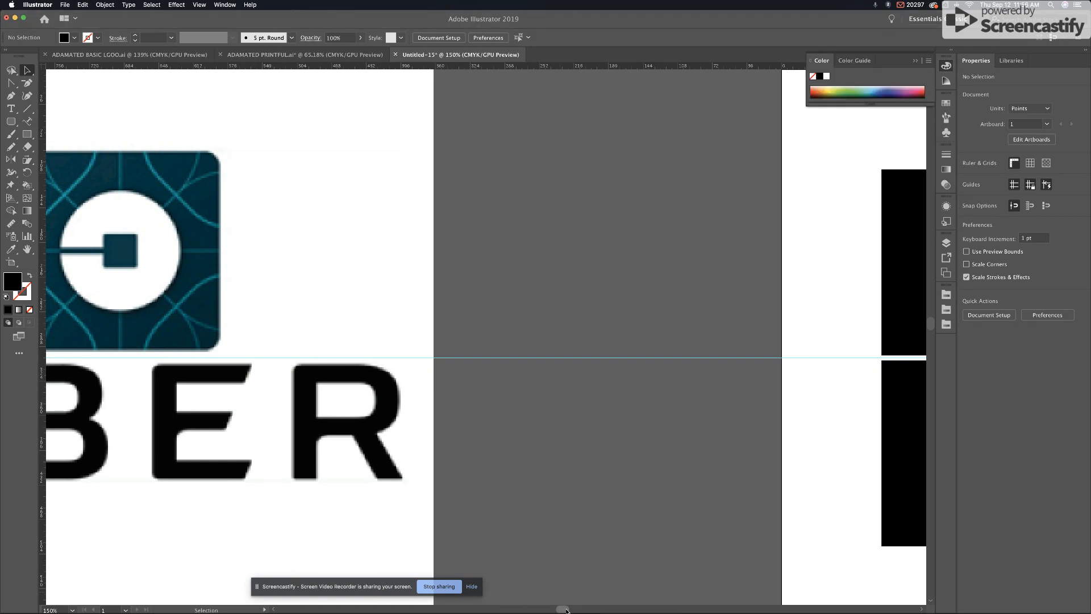
left_click_drag(567, 610, 594, 610)
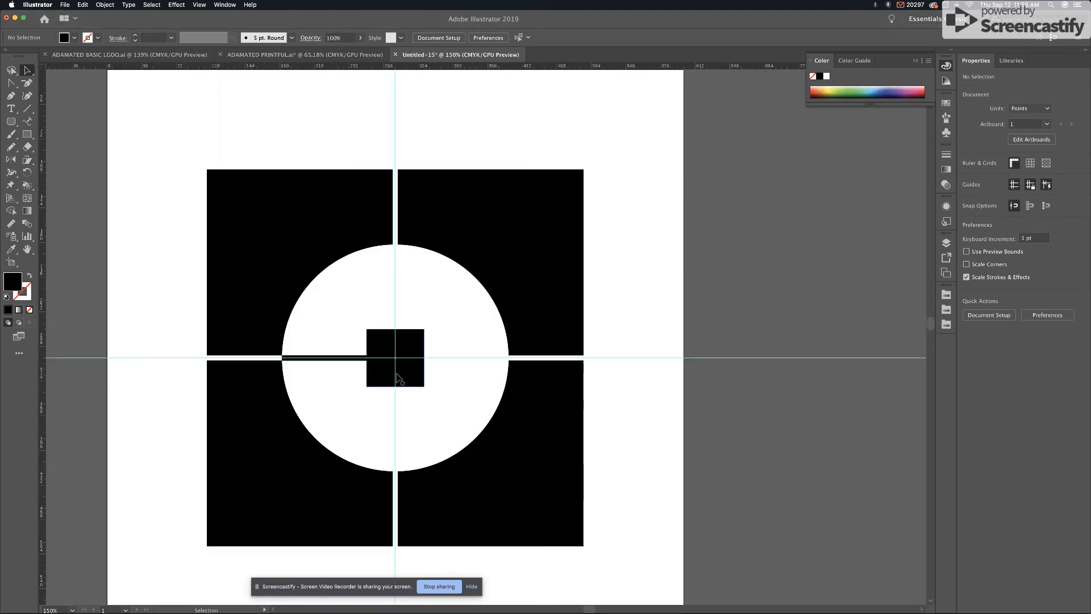
left_click(396, 376)
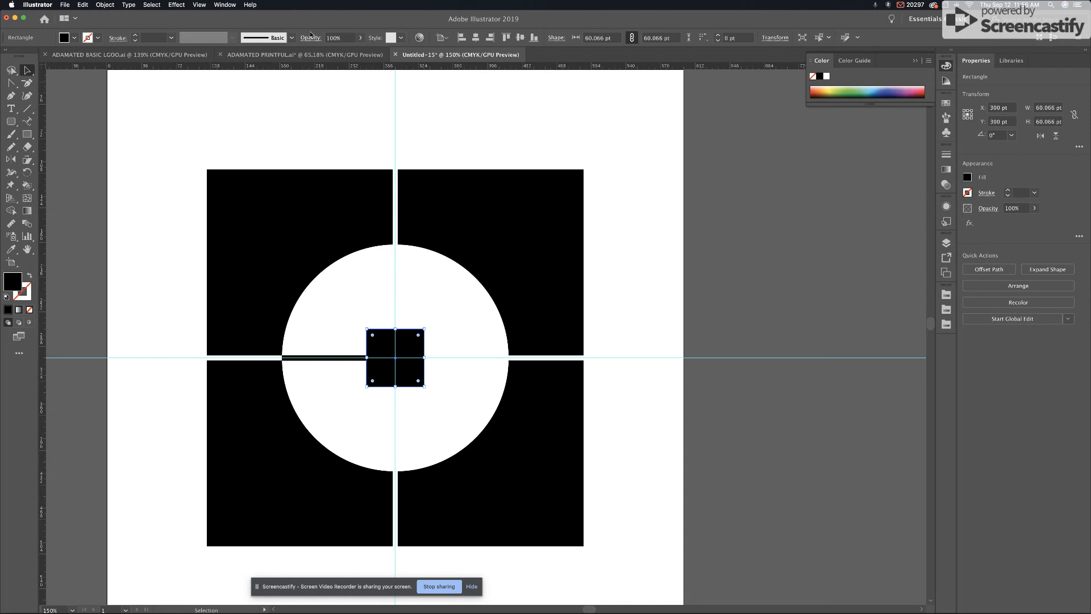
left_click(719, 36)
left_click(718, 37)
left_click(719, 36)
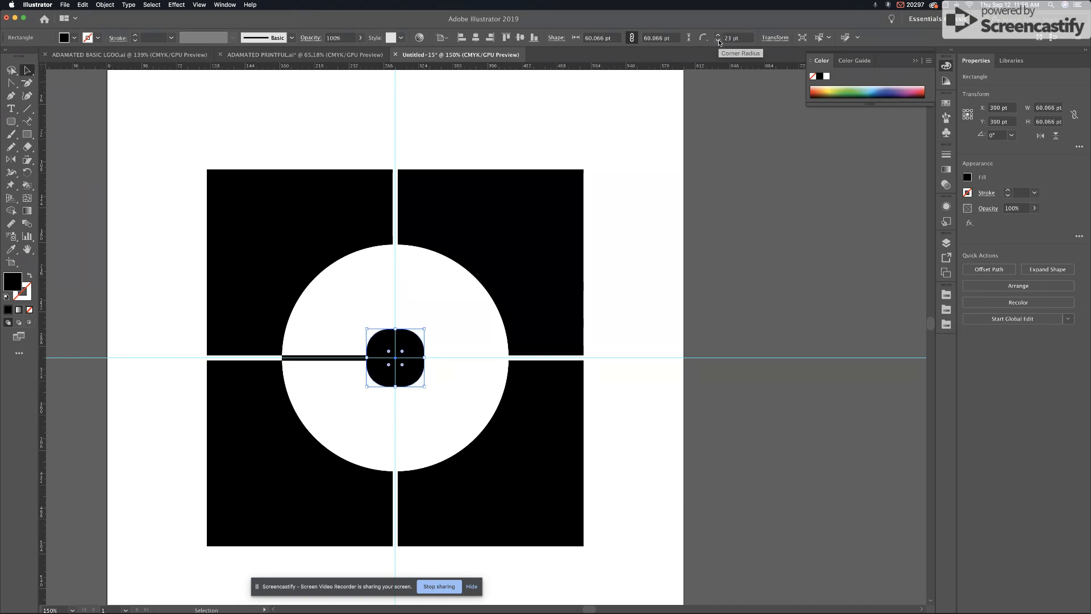
left_click(718, 41)
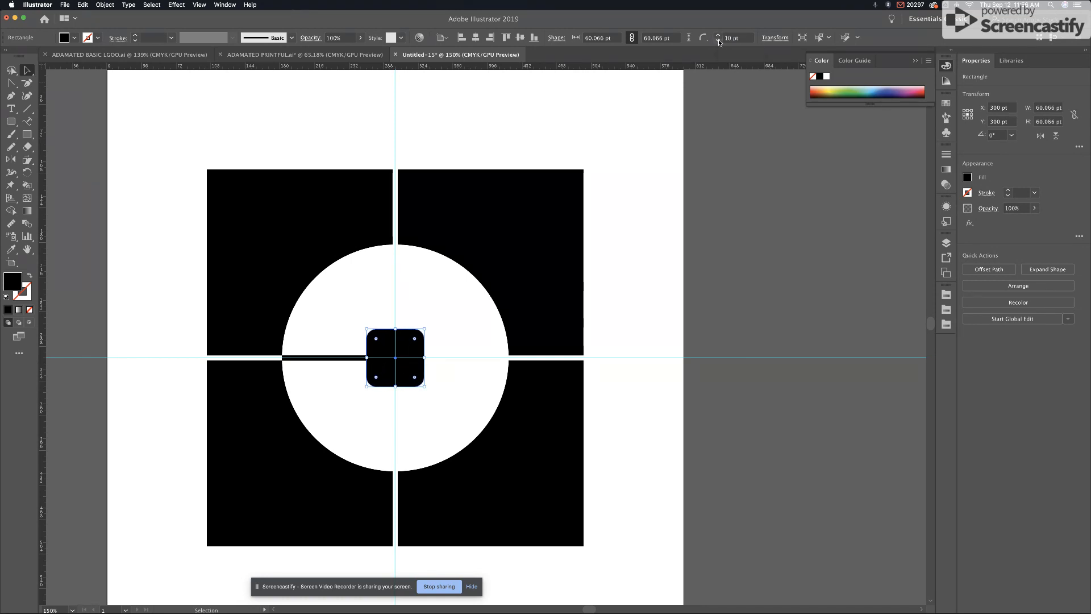
left_click(718, 41)
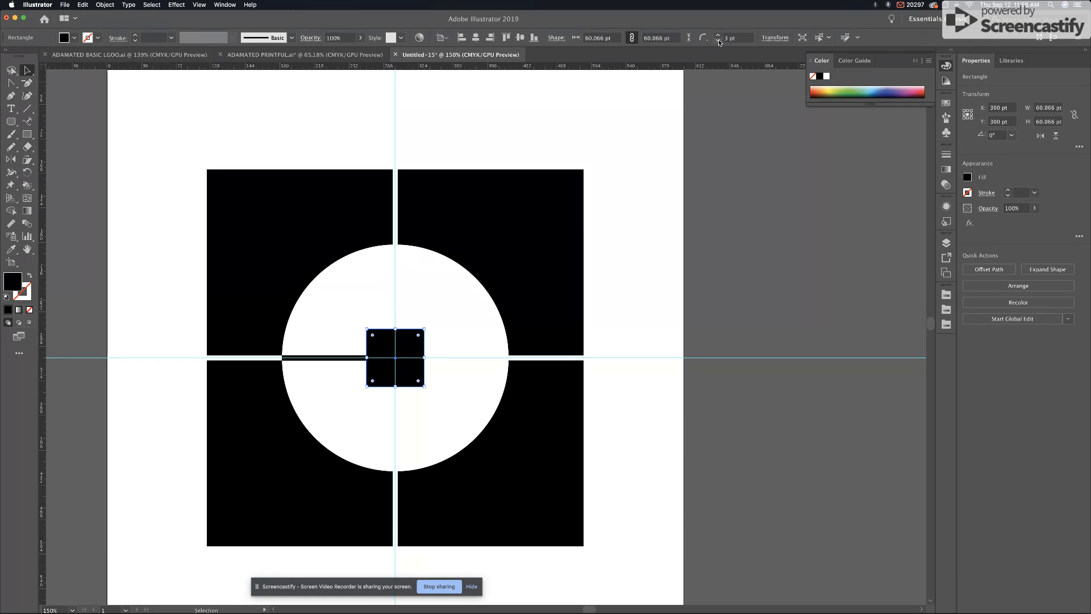
left_click(717, 190)
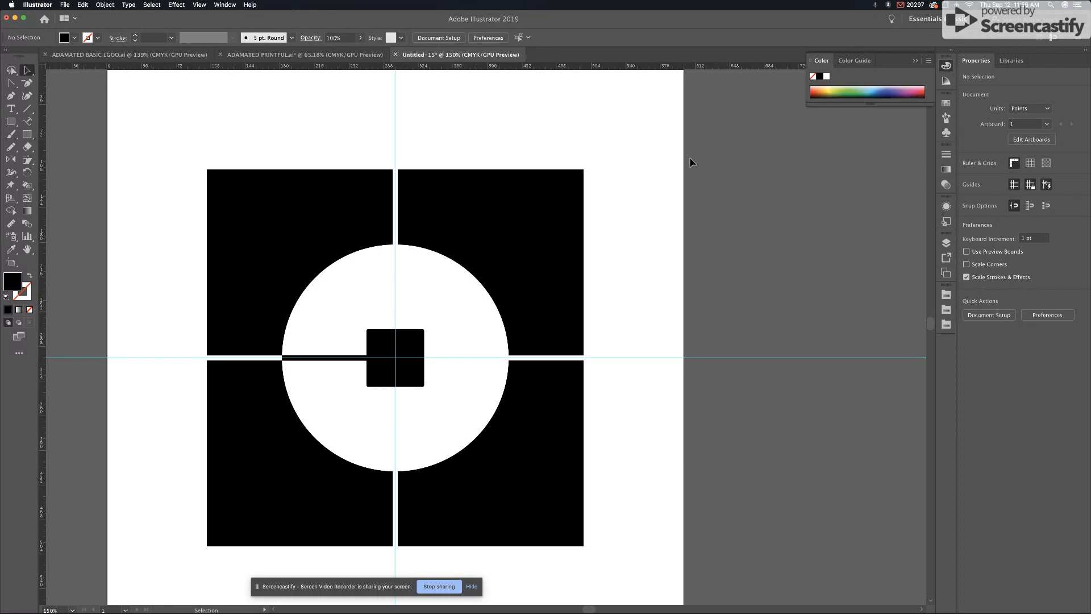
Round the corners of the large black background square with a 20 pt radius.
left_click(231, 177)
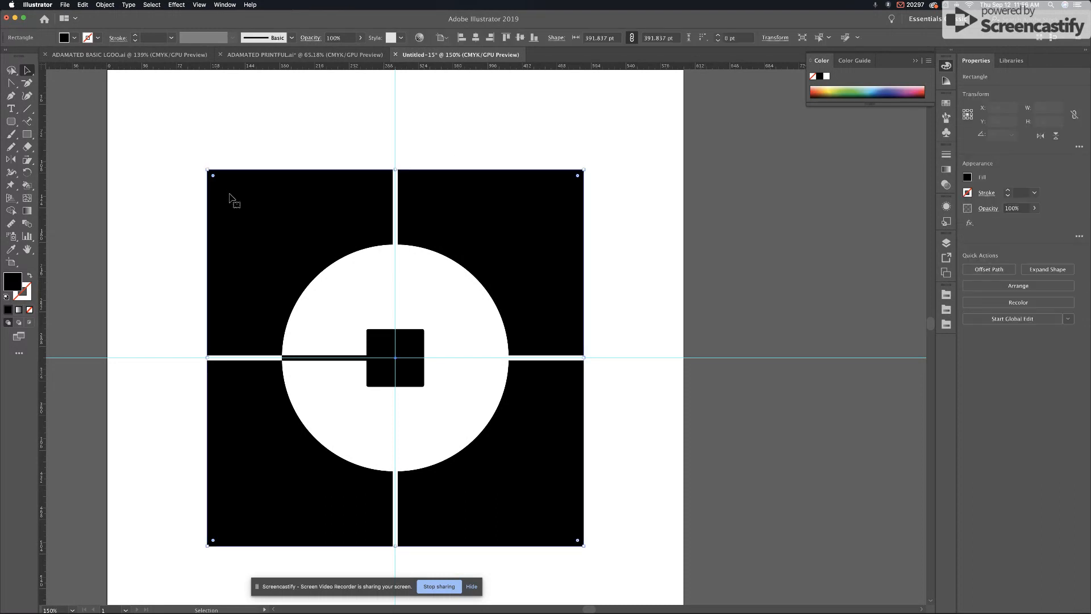
left_click(72, 610)
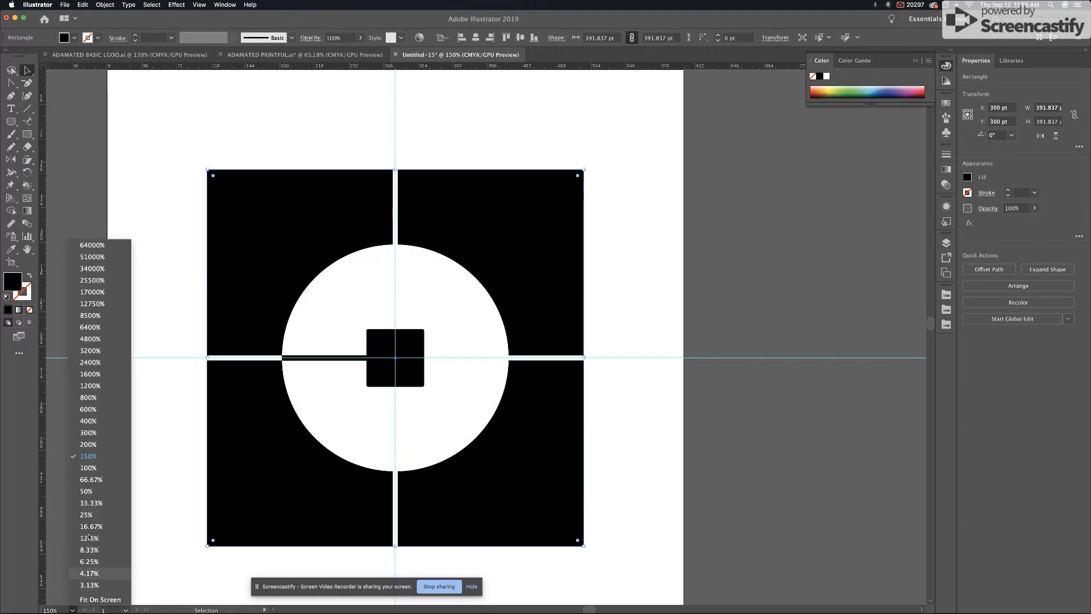
left_click(89, 480)
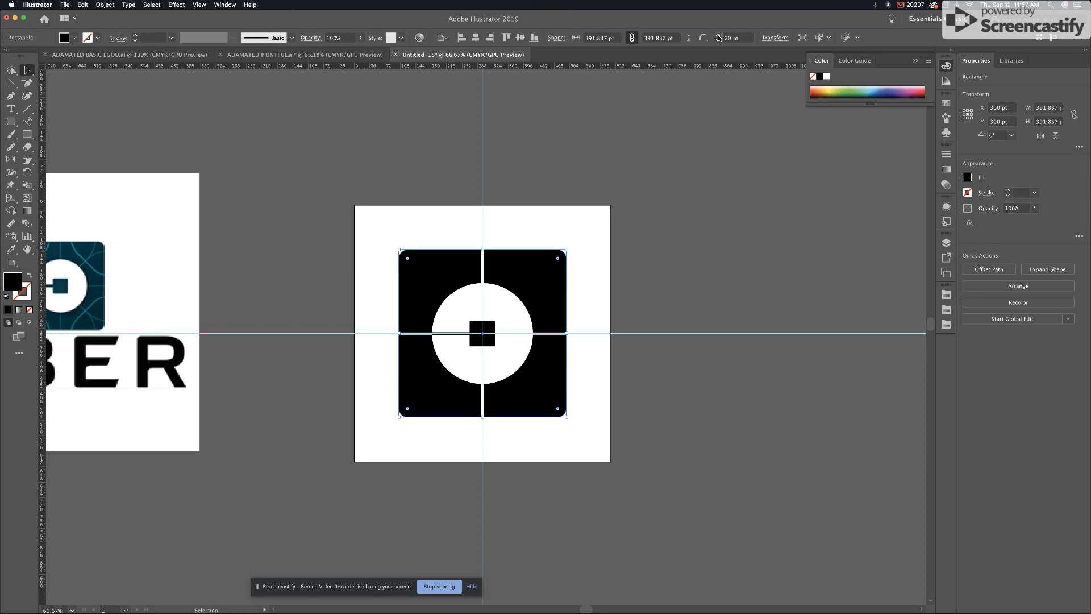
left_click(680, 185)
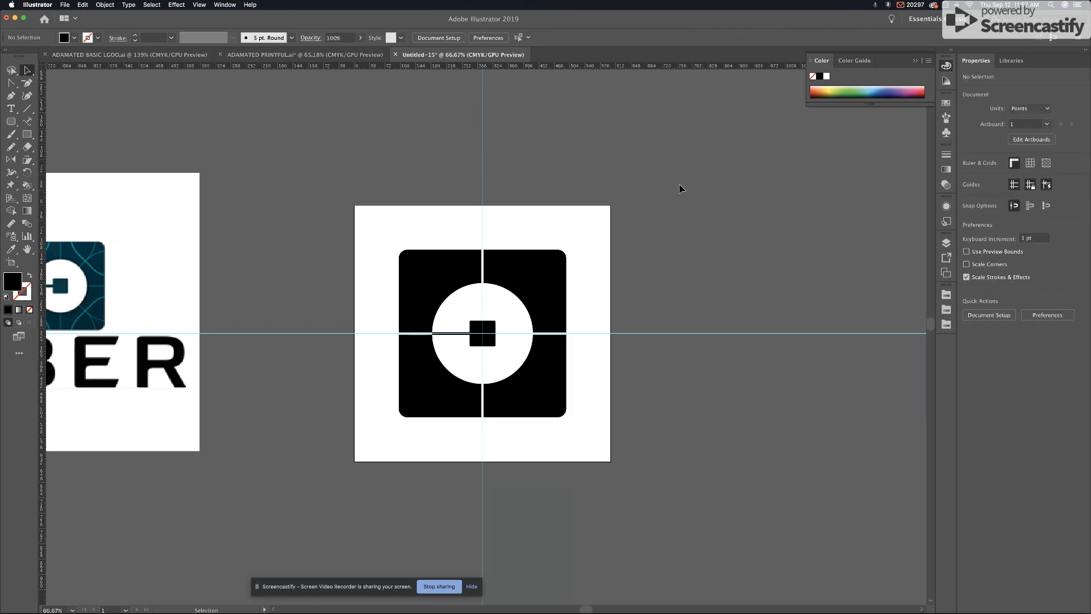
Switch to Chrome and examine Uber icon versions in the "uber logo 2019" image results, opening a large black-and-white one to compare proportions and corner rounding.
mouse_move(491, 611)
left_click(365, 598)
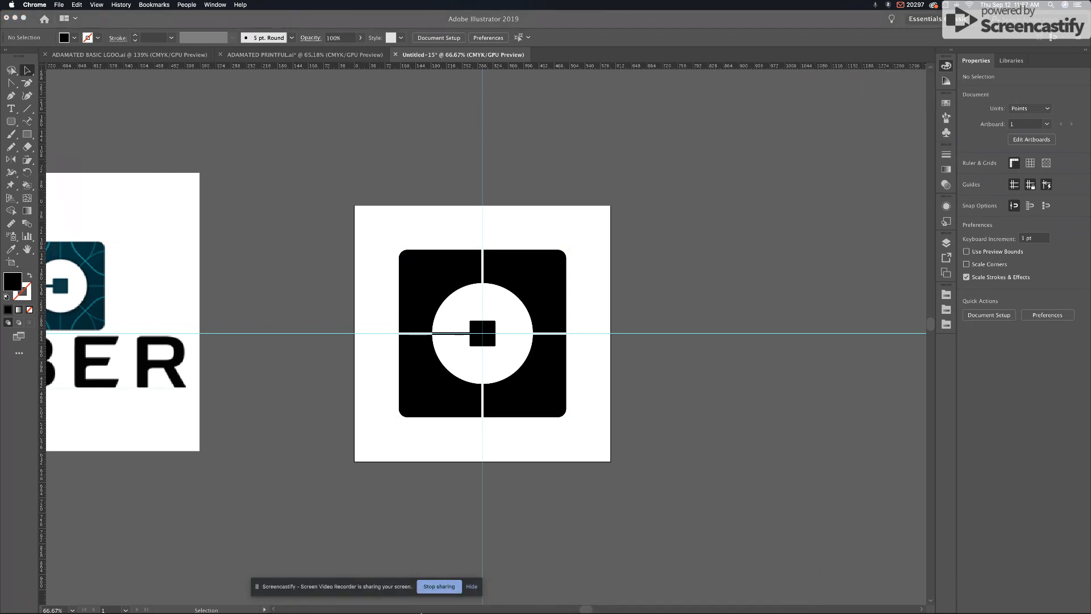
mouse_move(388, 611)
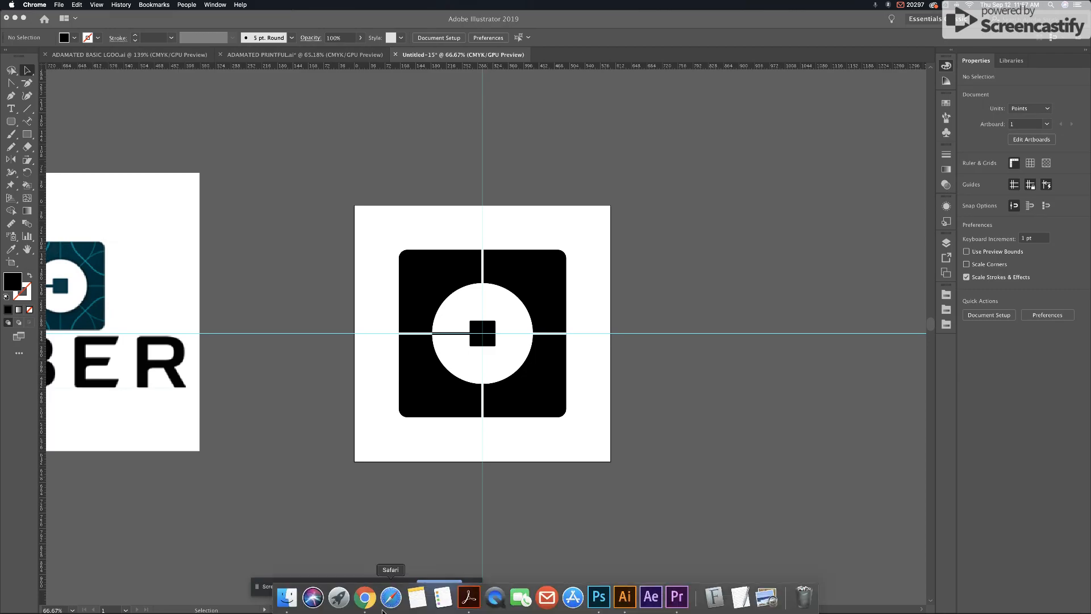
left_click(368, 596)
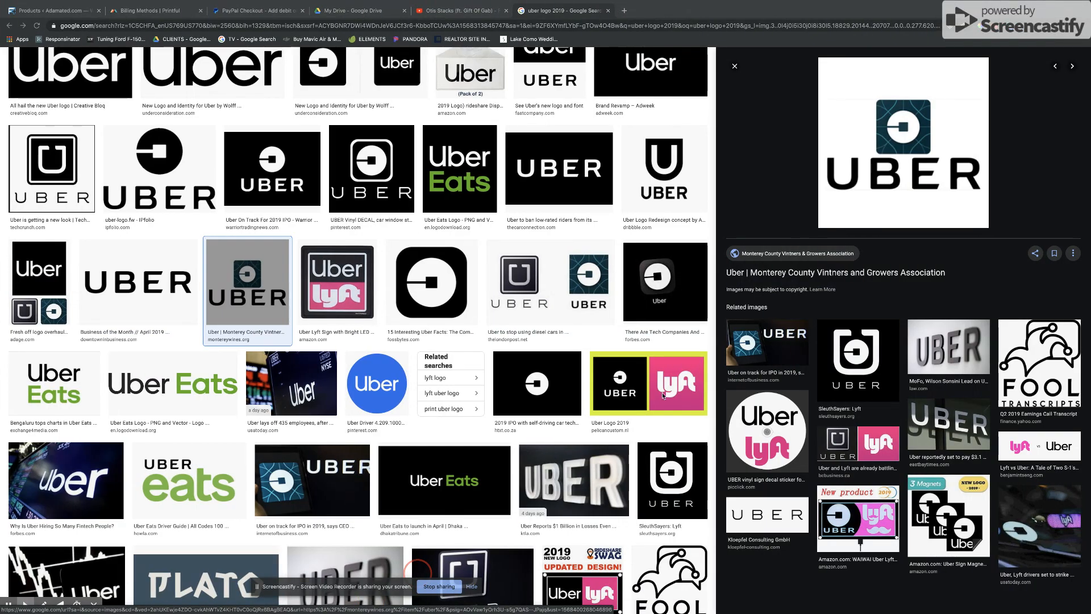
left_click(584, 275)
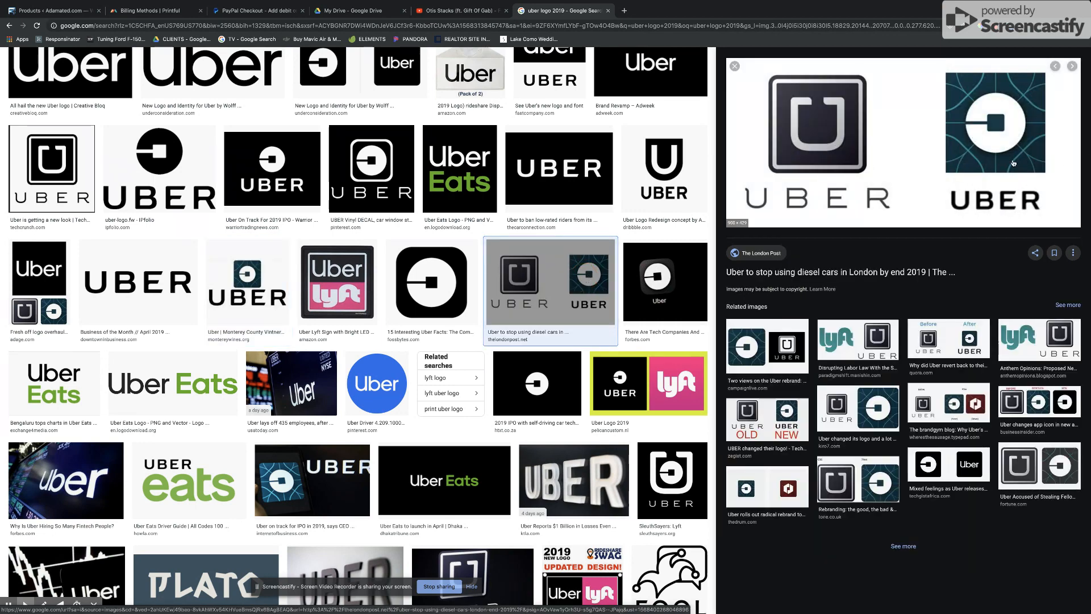
scroll(562, 245, "up", 2)
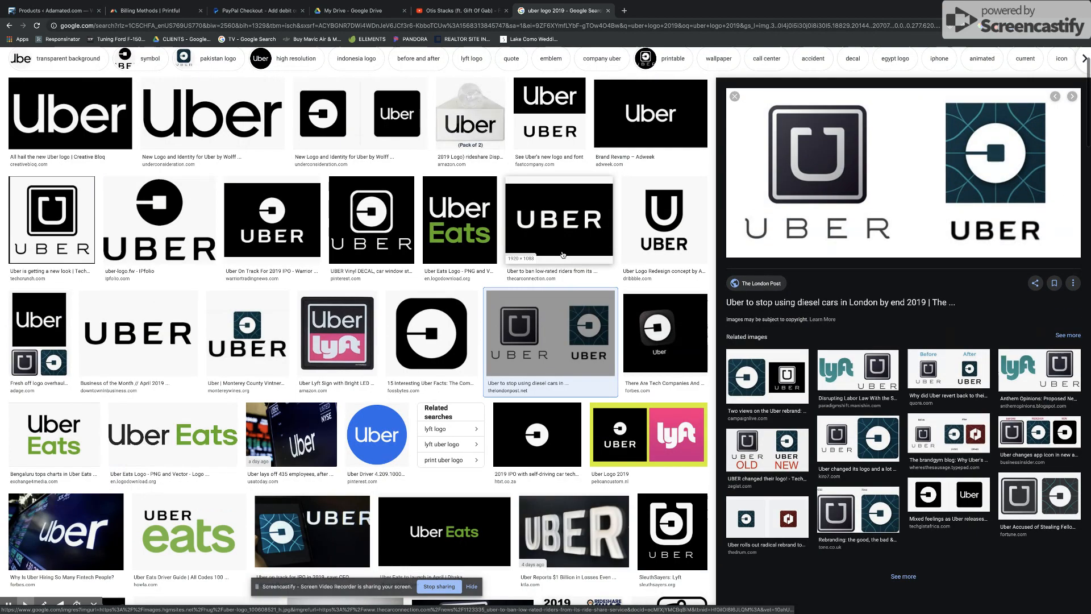
scroll(550, 257, "down", 1)
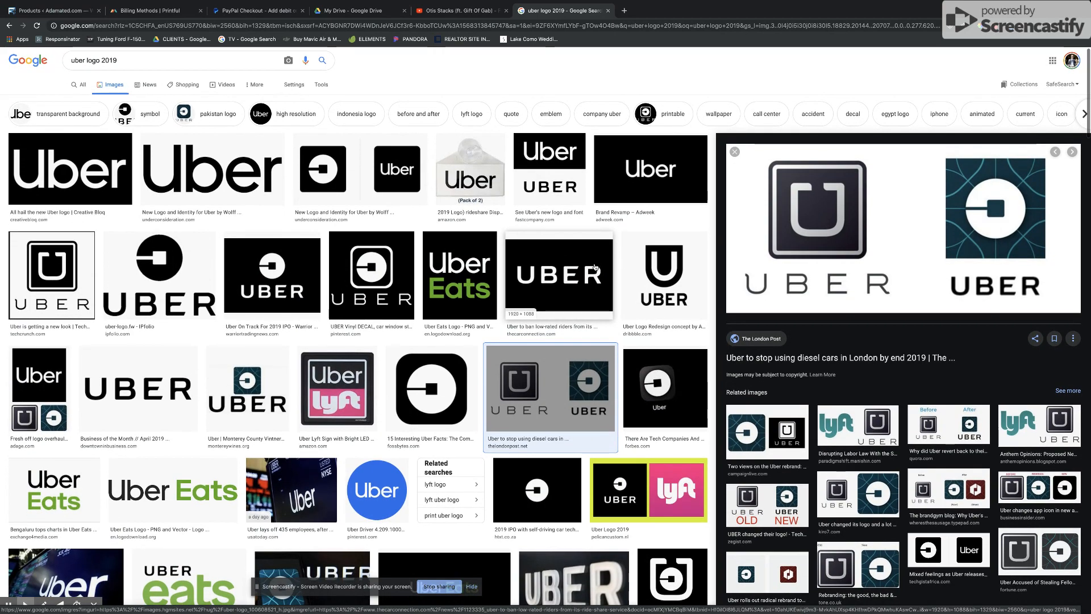
scroll(369, 171, "down", 4)
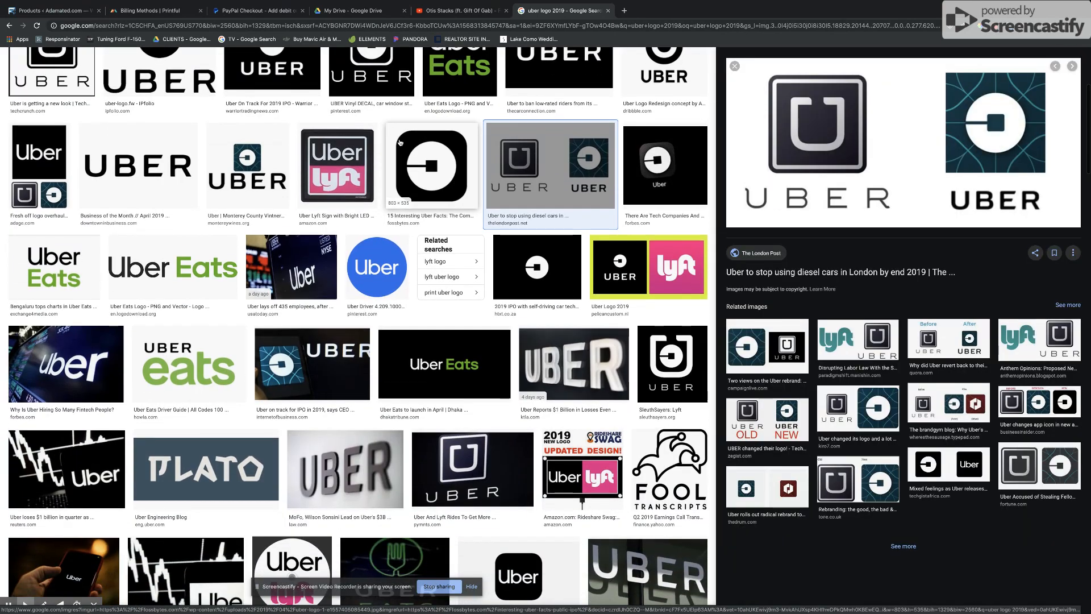
scroll(398, 148, "up", 2)
scroll(447, 154, "down", 3)
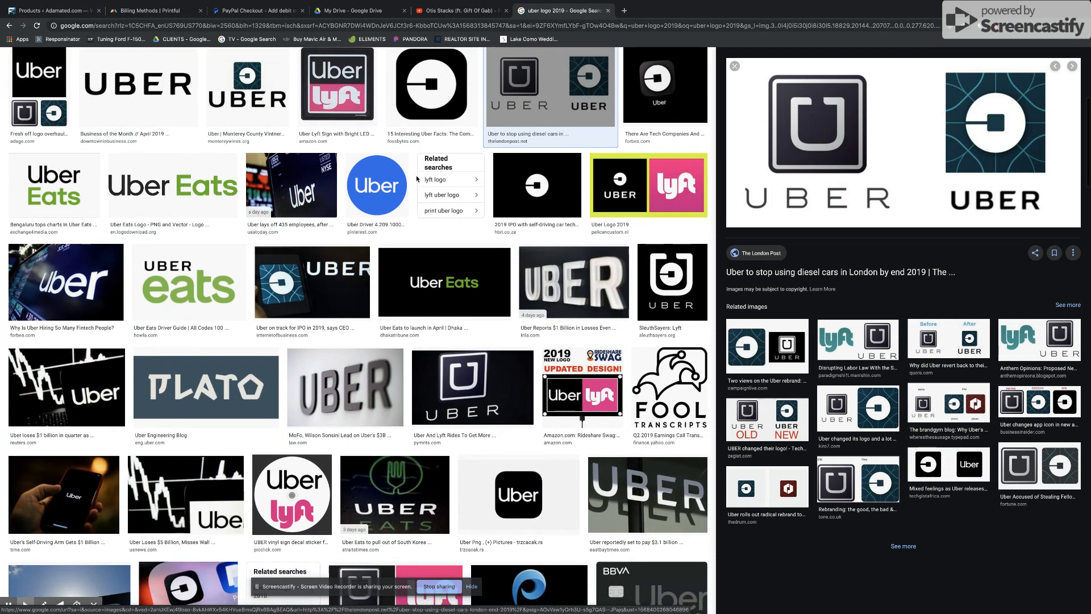
scroll(406, 170, "down", 7)
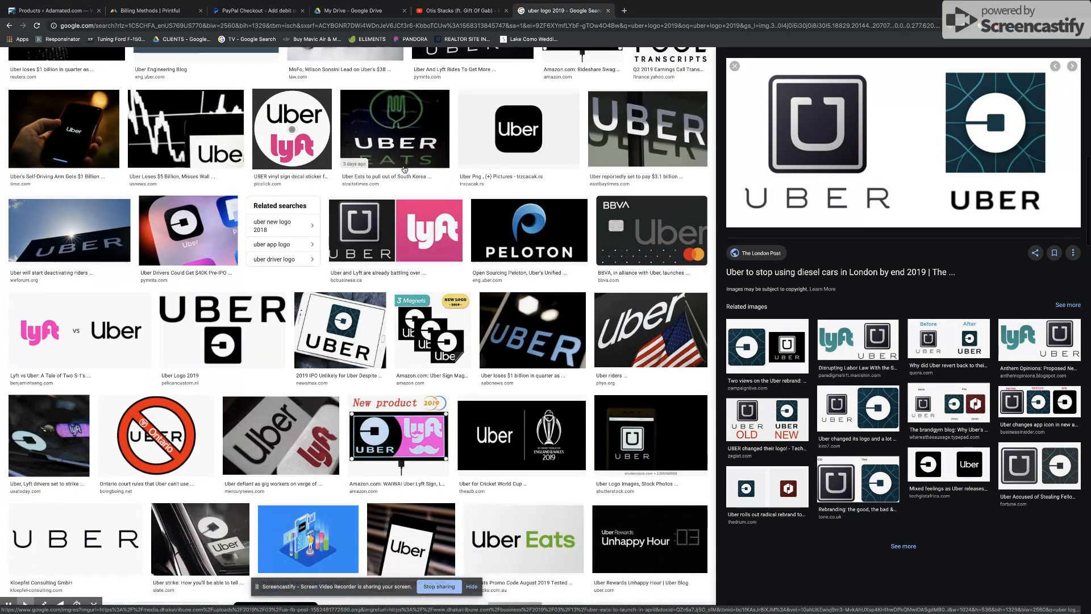
scroll(406, 170, "down", 5)
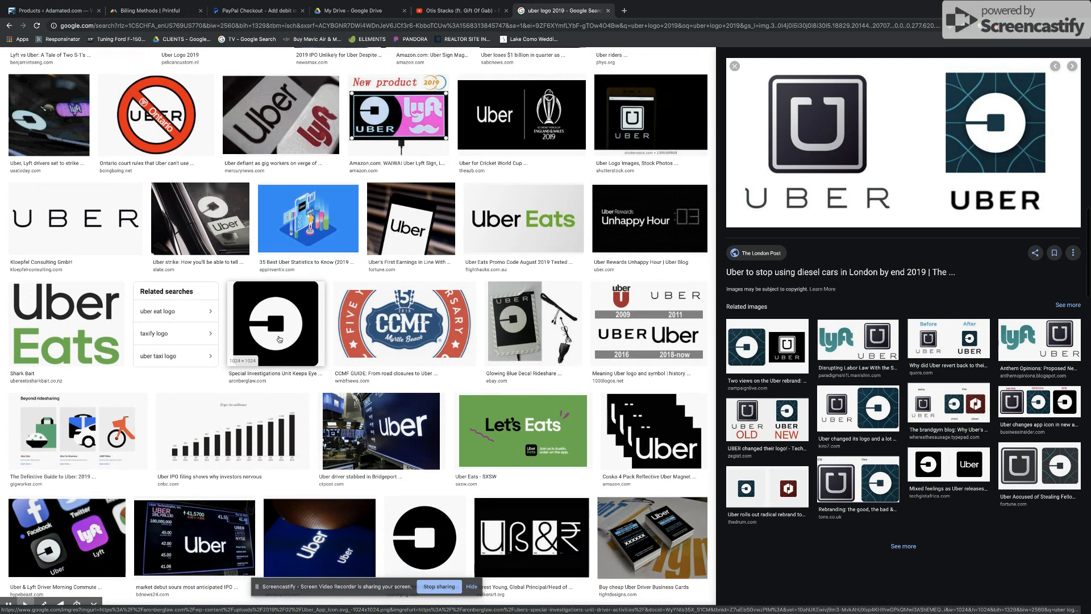
left_click(298, 380)
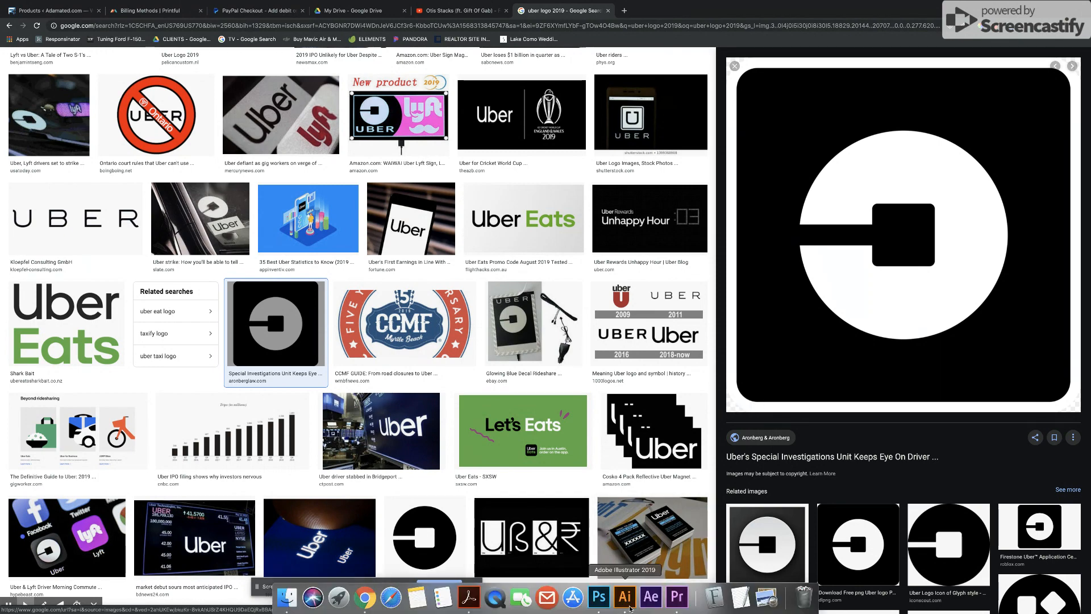
Switch back to Illustrator, check the large black square's corner radius, and move the reference image fully into view beside the artboard.
left_click(629, 606)
left_click(558, 417)
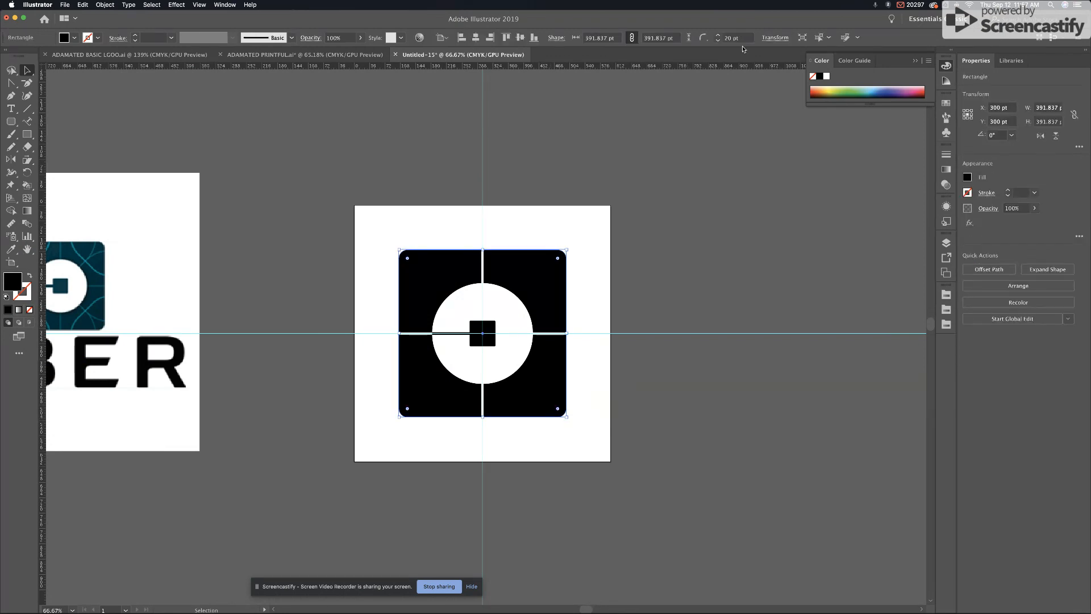
left_click(698, 279)
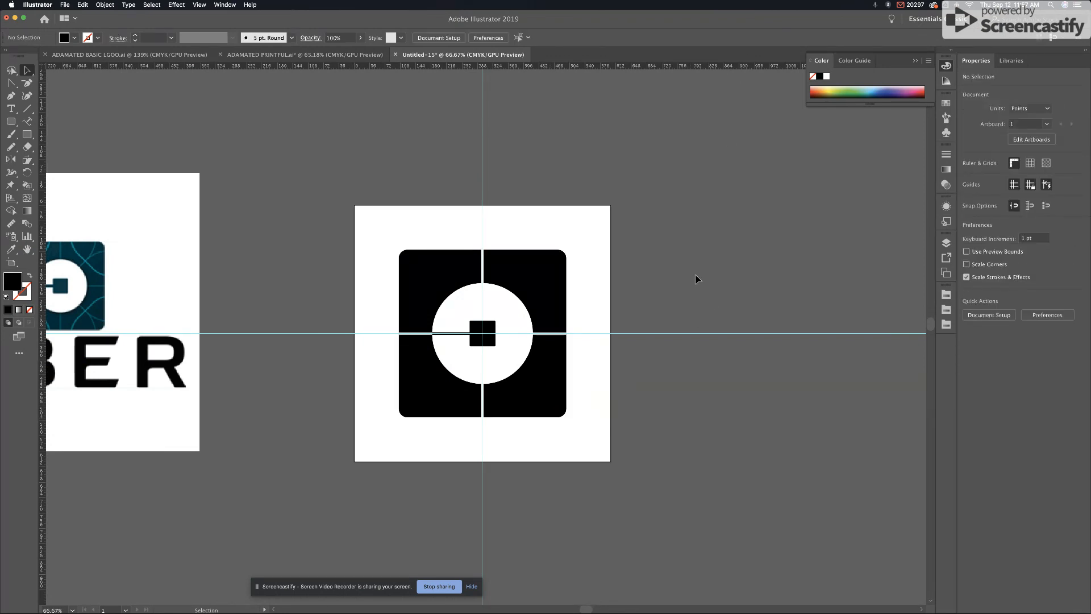
left_click_drag(116, 309, 212, 299)
left_click_drag(183, 248, 223, 264)
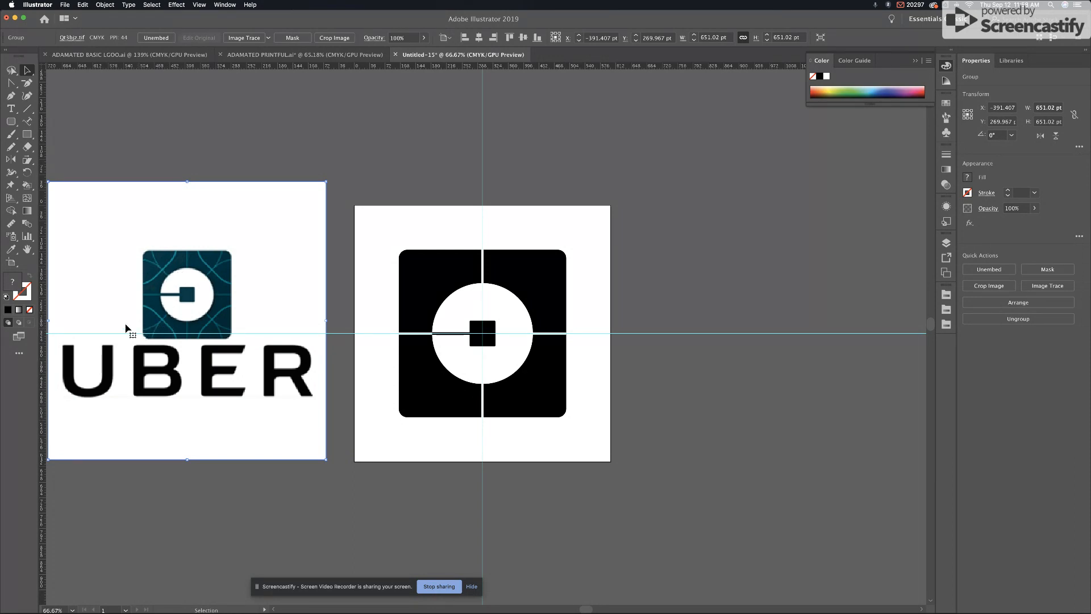
Duplicate the white circle and enlarge the copy proportionally to about 302 pt in diameter, keeping the original circle.
left_click(450, 310)
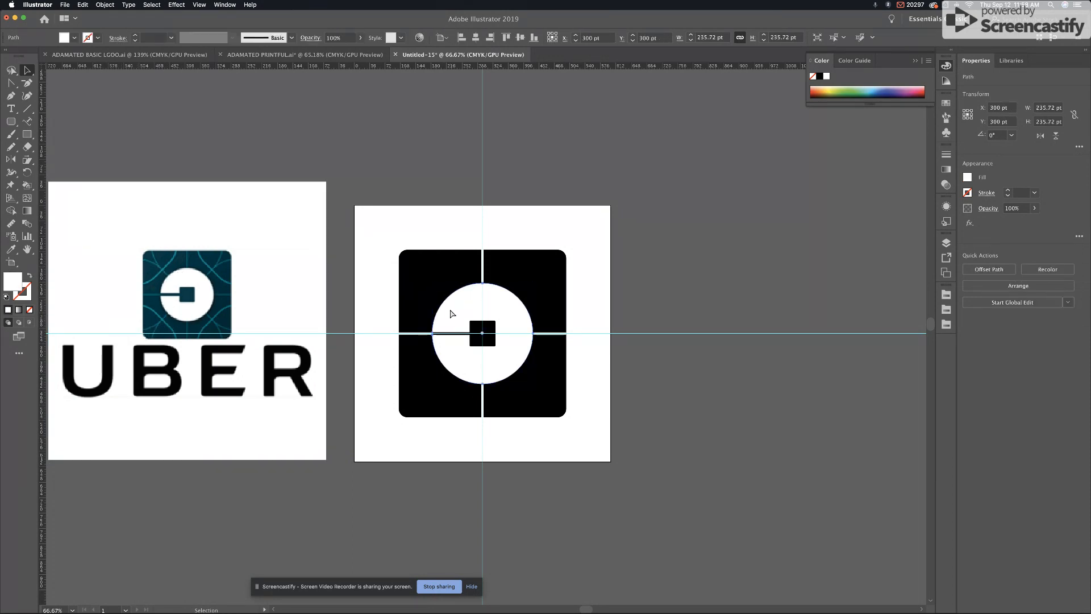
key("a")
key("v")
left_click_drag(482, 282, 484, 255)
left_click_drag(500, 291, 498, 302)
Give the enlarged circle no fill and a grey stroke 3 pt wide.
left_click(74, 37)
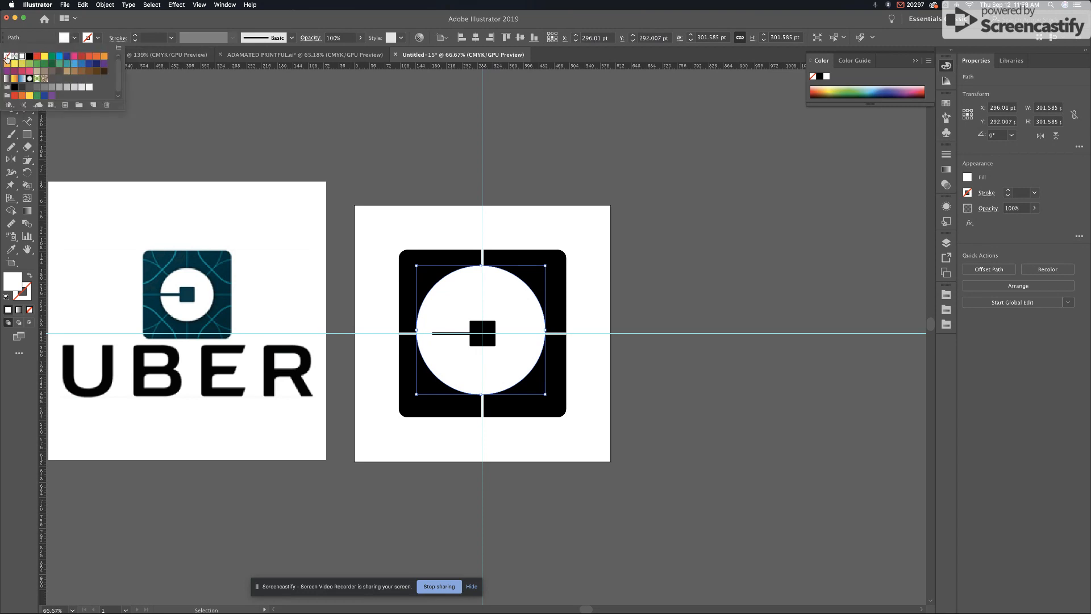
left_click(7, 56)
left_click(98, 37)
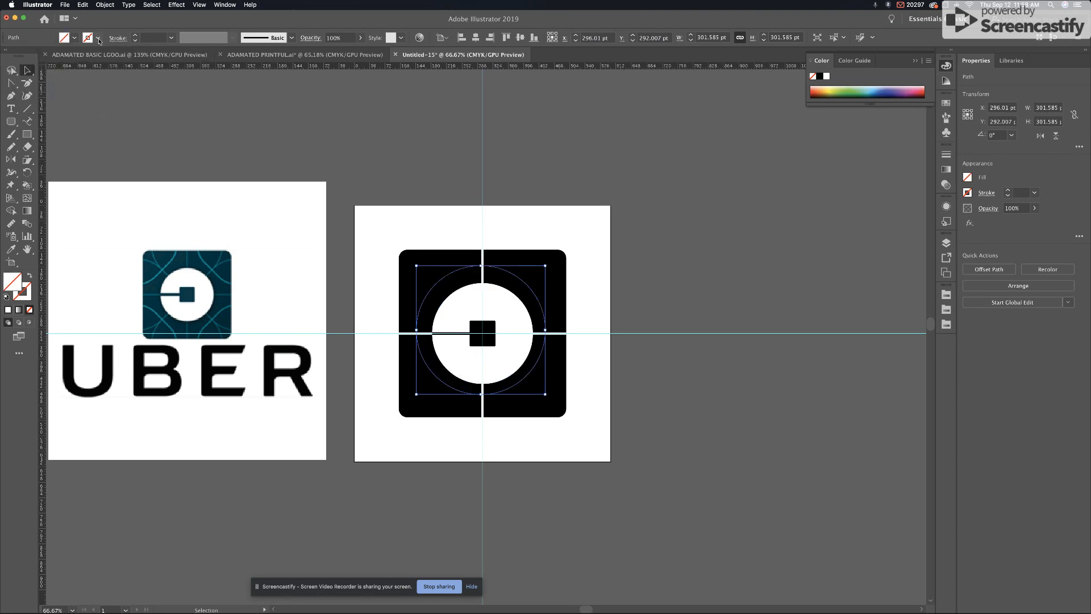
left_click(98, 38)
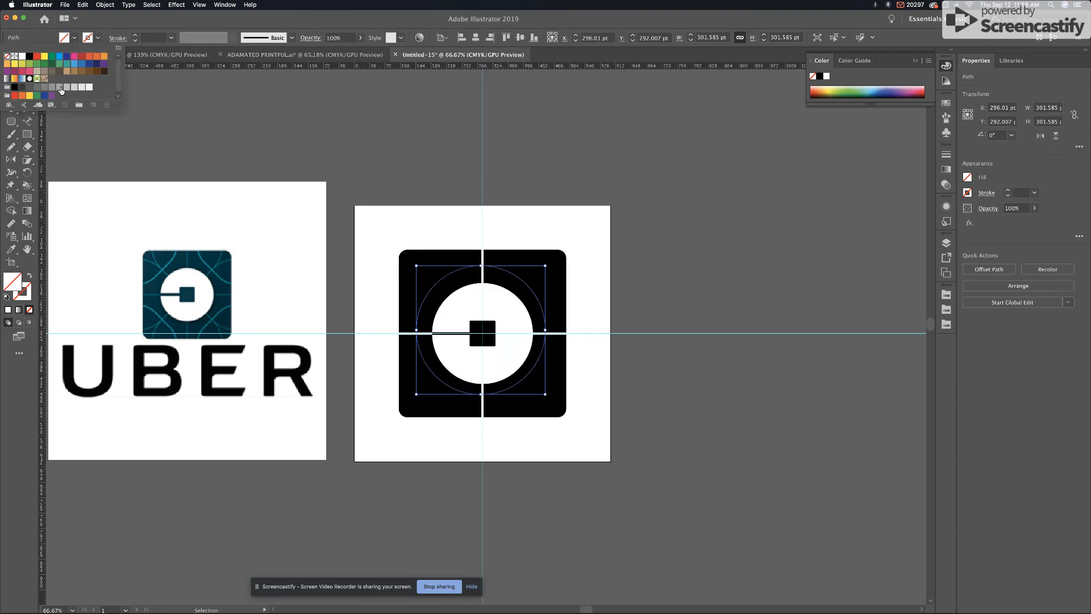
left_click(60, 87)
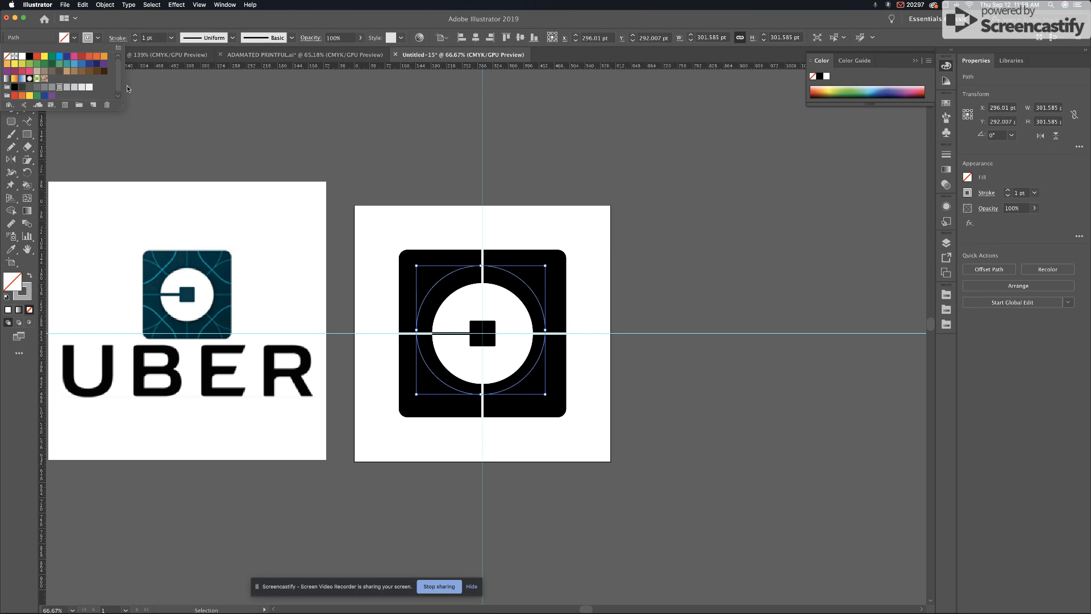
left_click(135, 38)
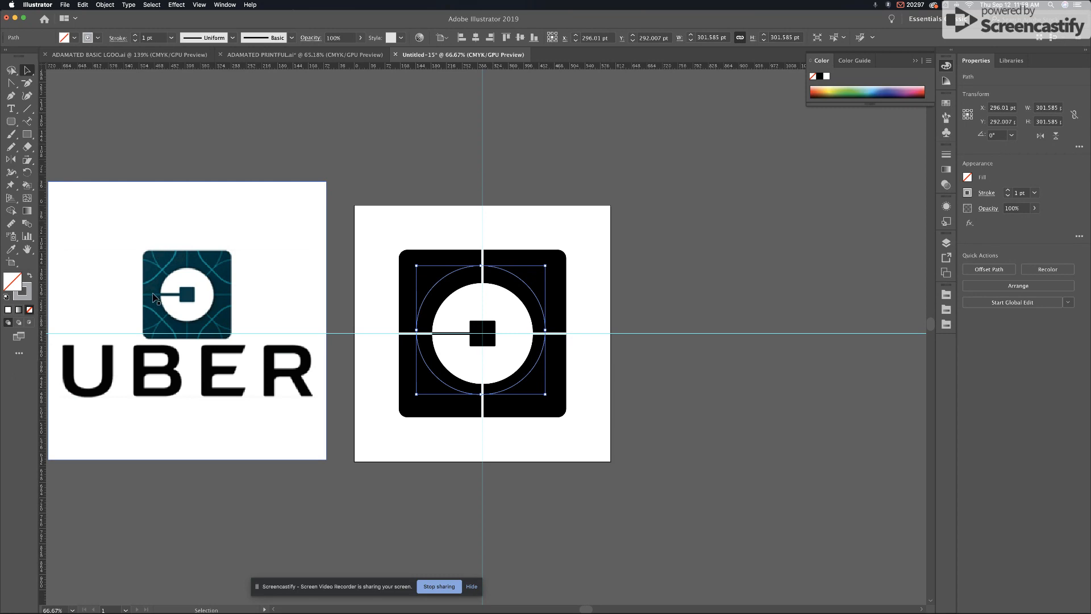
left_click(135, 36)
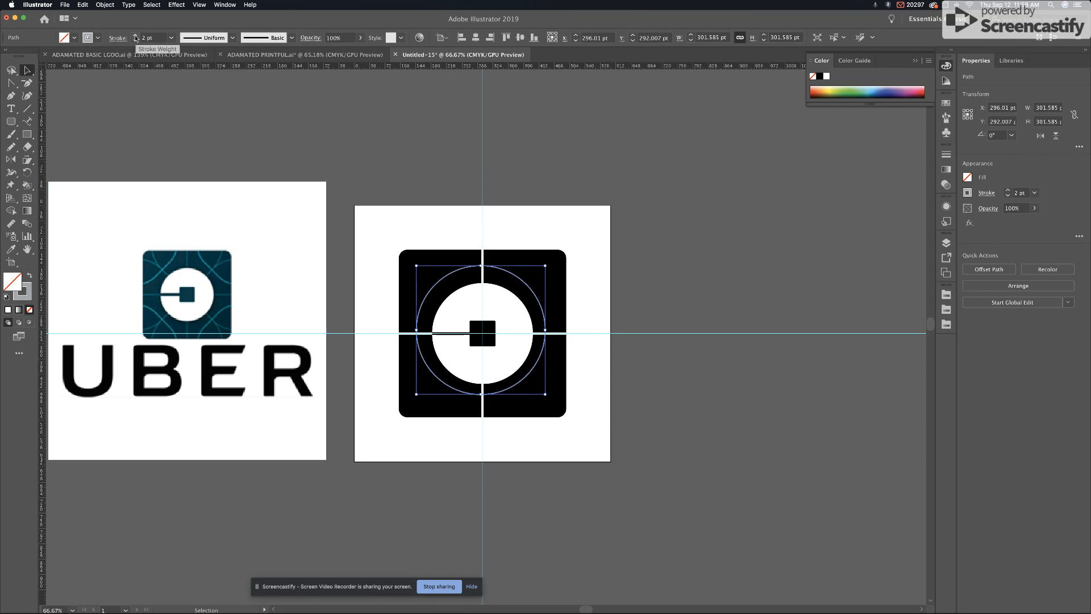
left_click(135, 36)
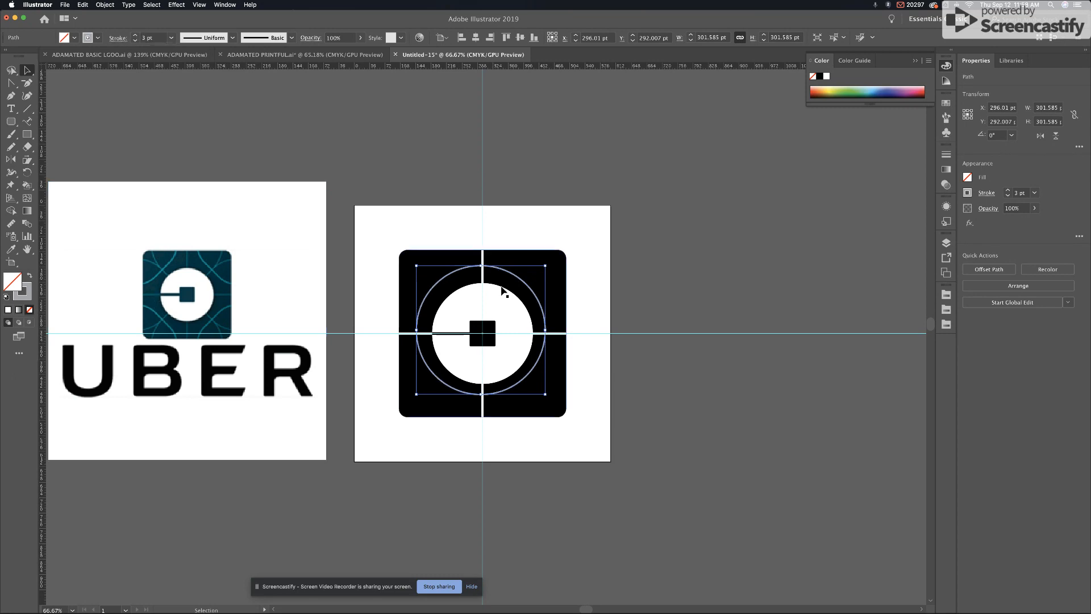
Centre the grey circle outline on the artboard in both directions, and shift it about 181 pt to the left along the horizontal guide.
left_click(477, 38)
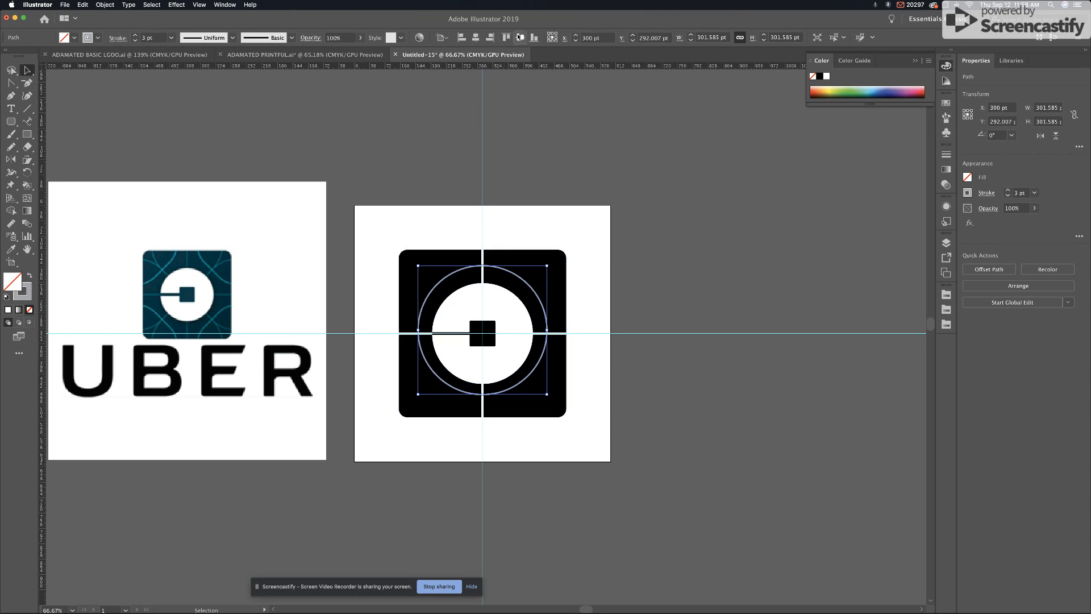
left_click(520, 38)
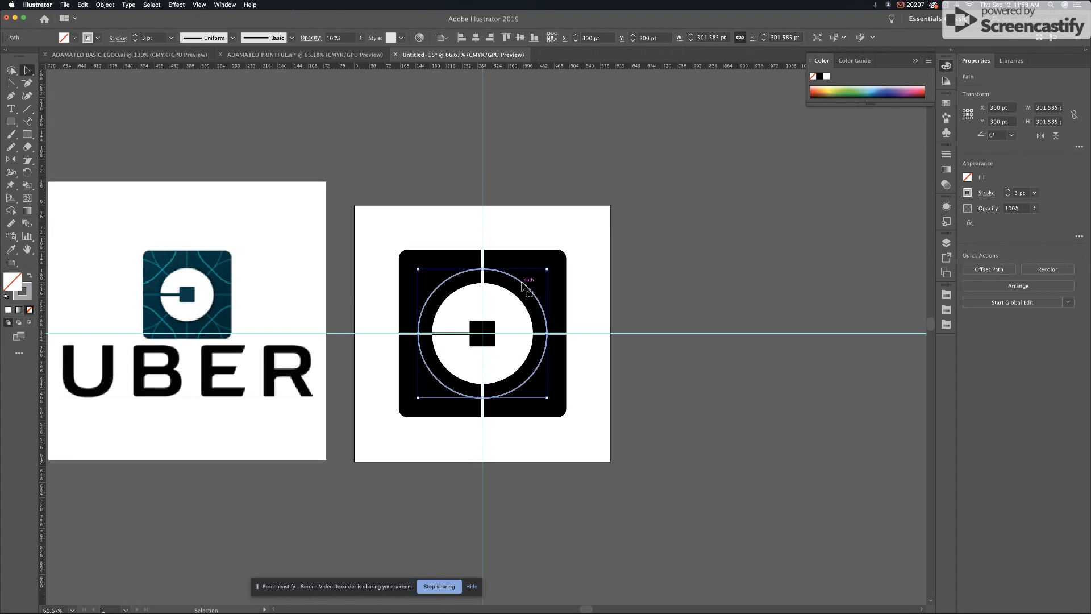
left_click_drag(522, 286, 447, 290)
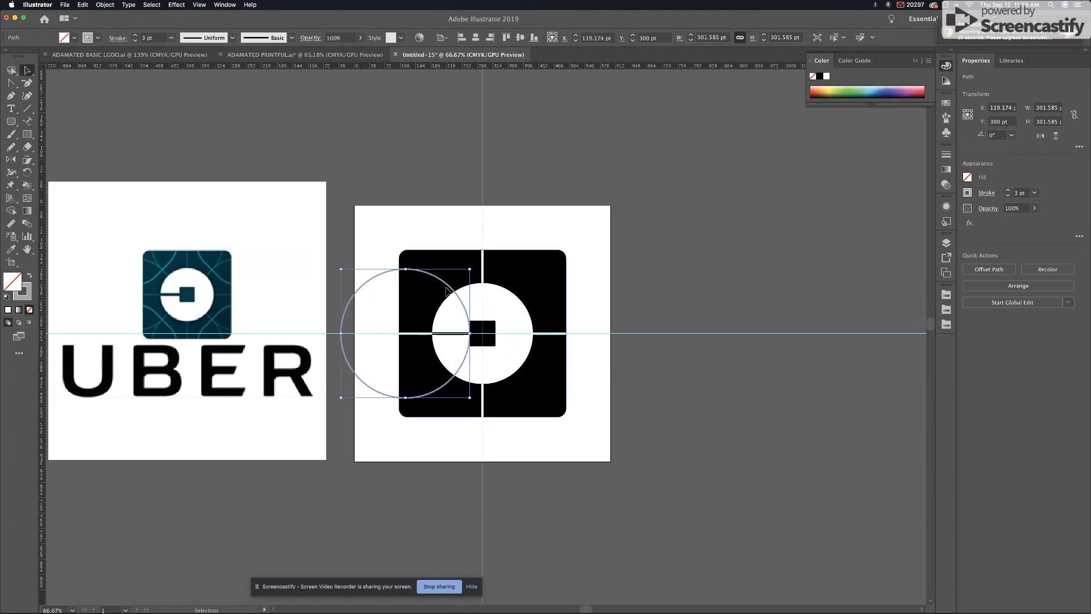
left_click(784, 250)
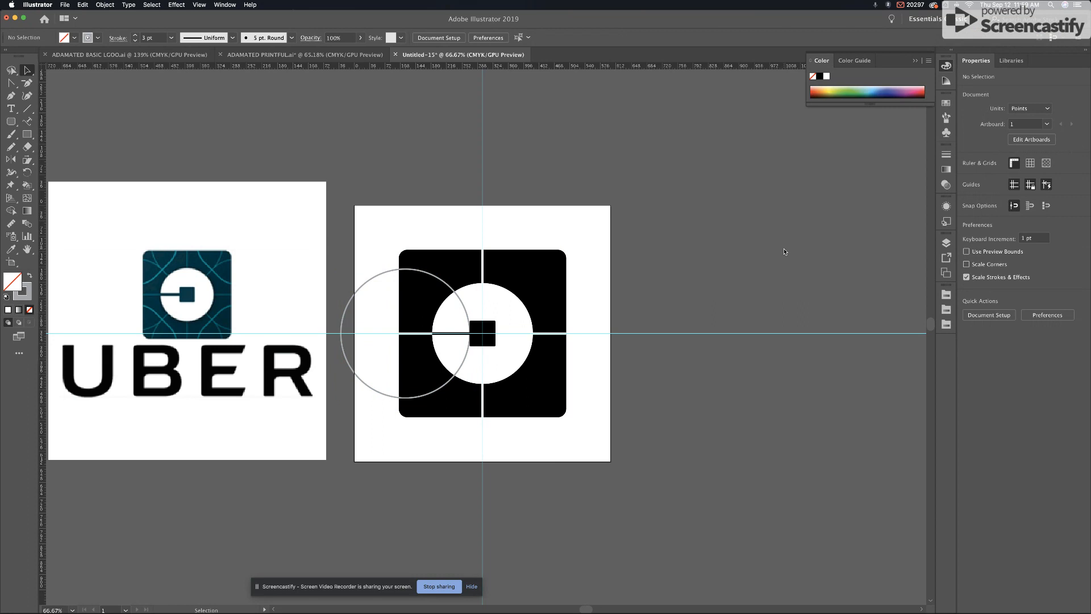